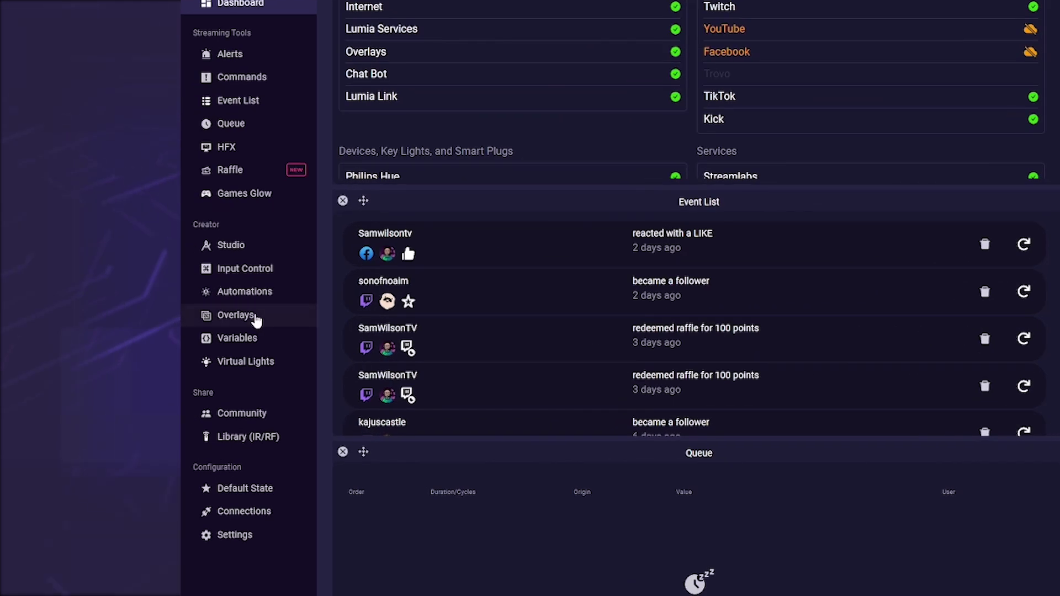
Create a new overlay named 'Tutorial Raffle'.
click(85, 309)
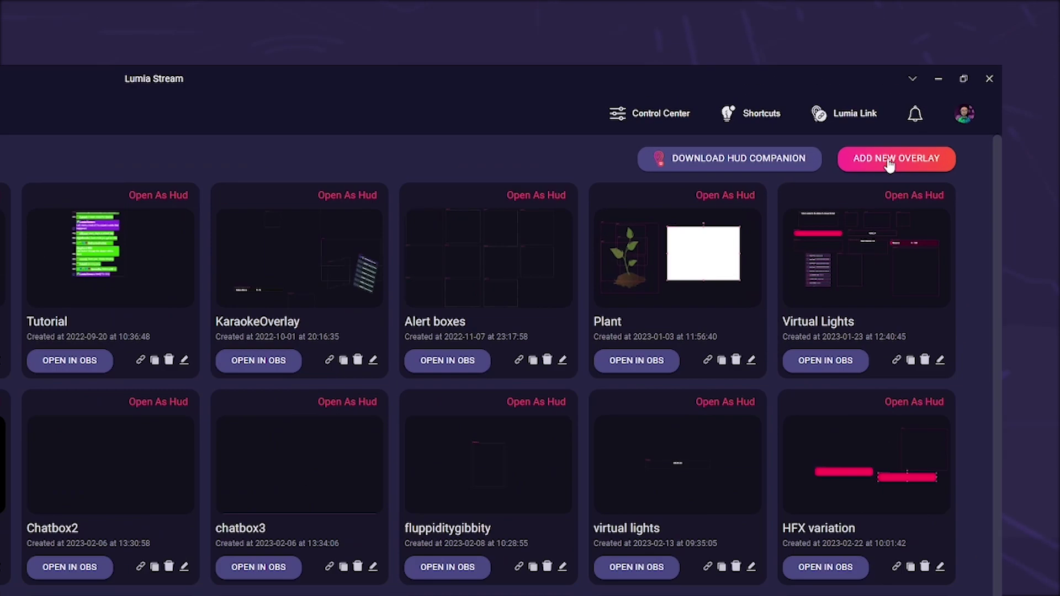
click(939, 88)
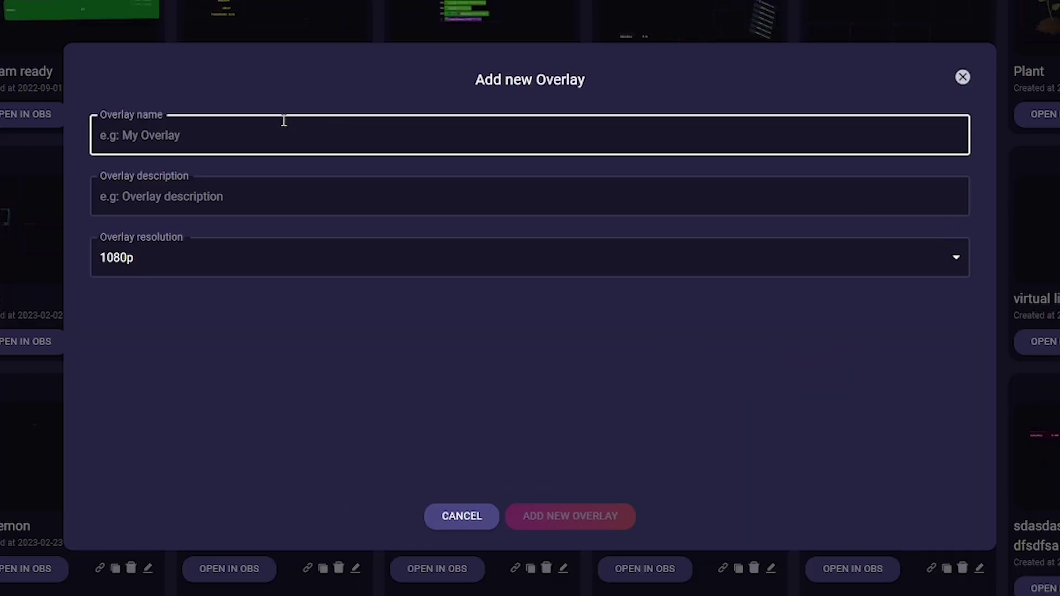
click(271, 128)
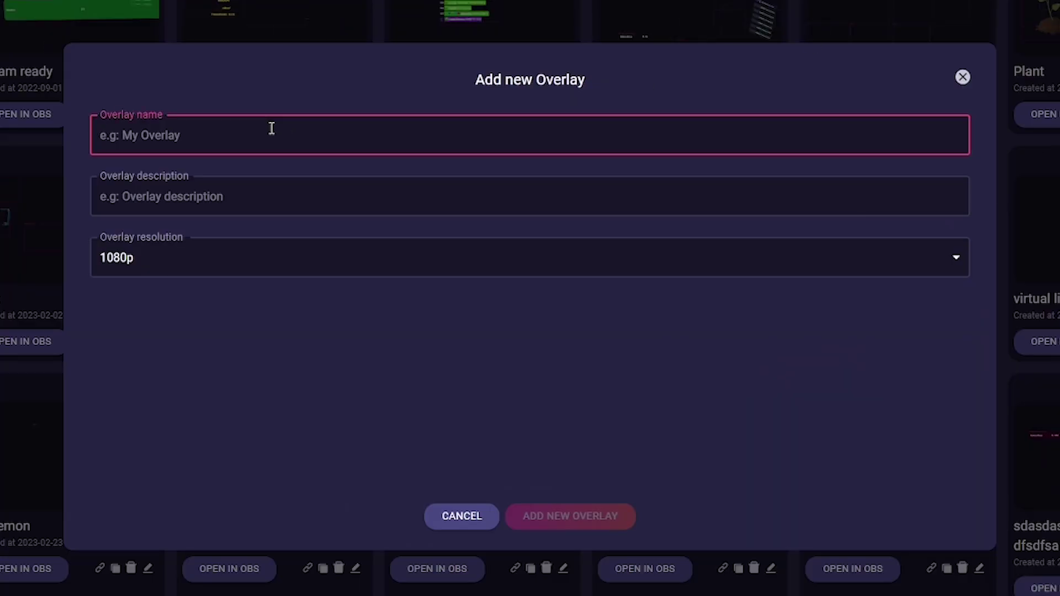
text(Tutorial Raffle)
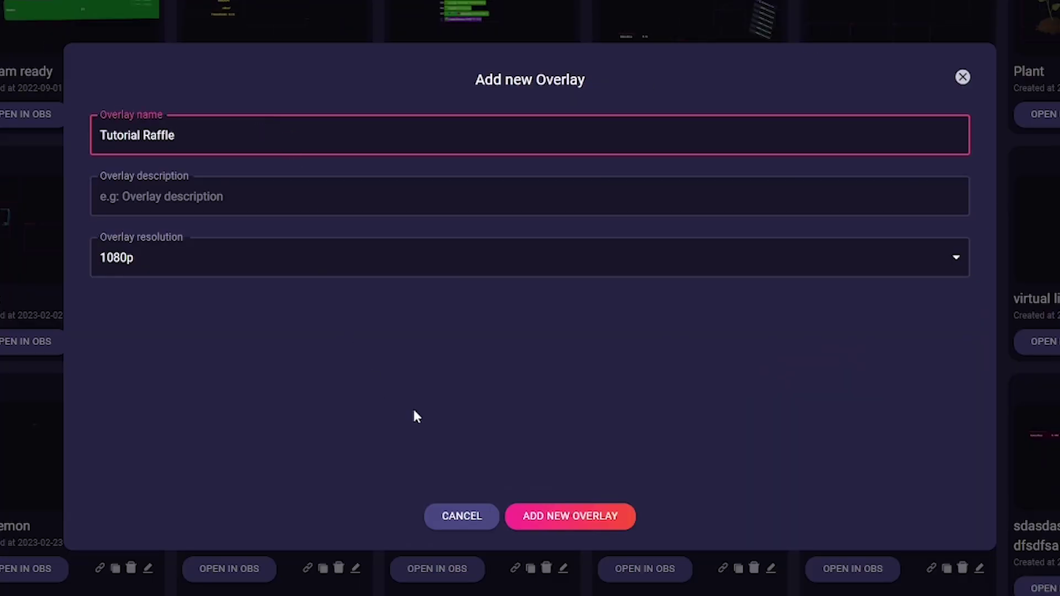
click(563, 522)
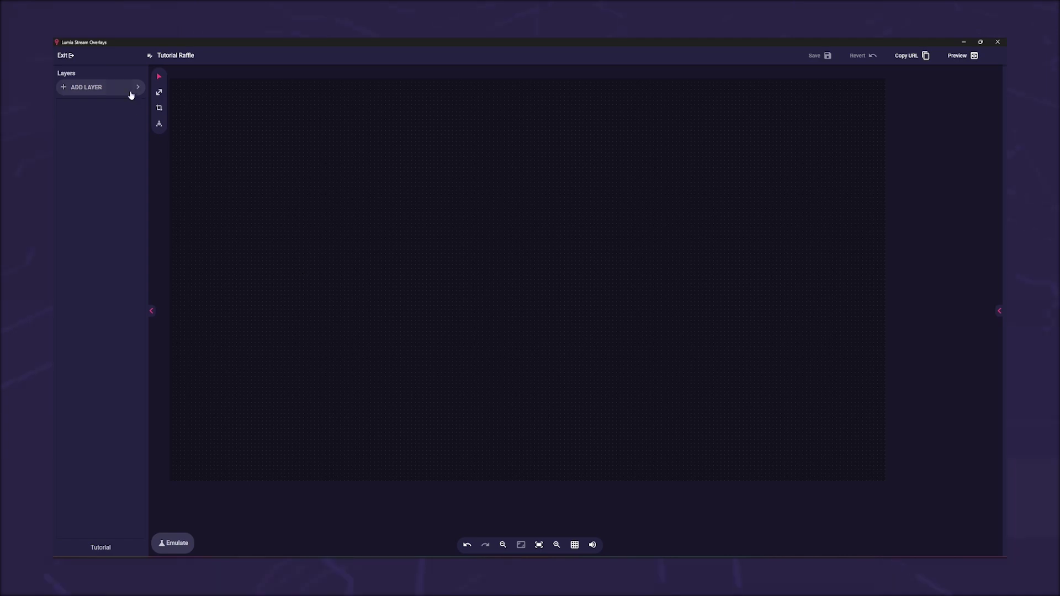
Add a Raffle layer from the Interactions category to the overlay.
click(131, 95)
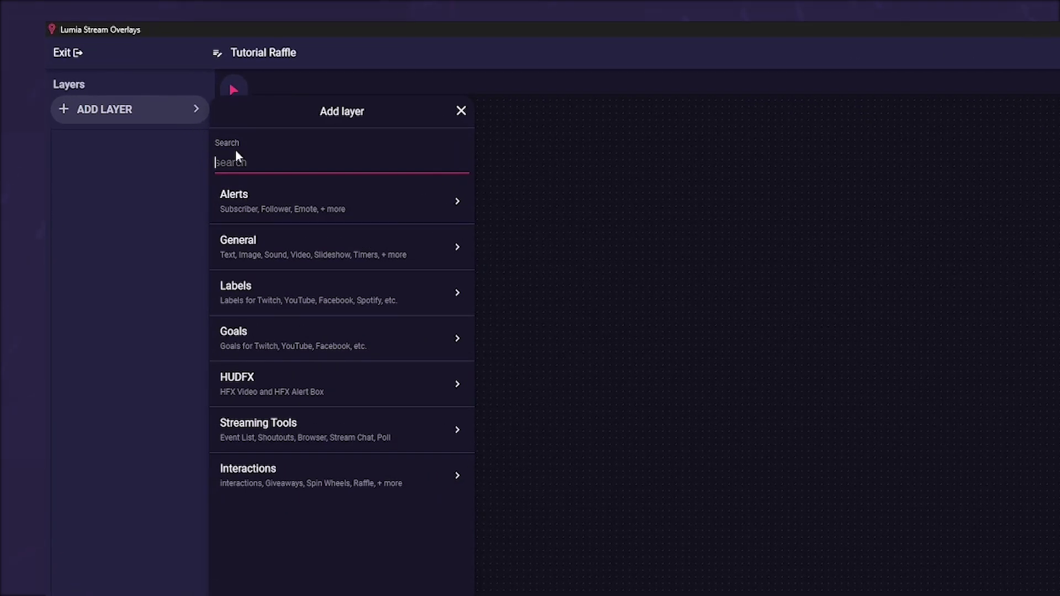
text(Raff)
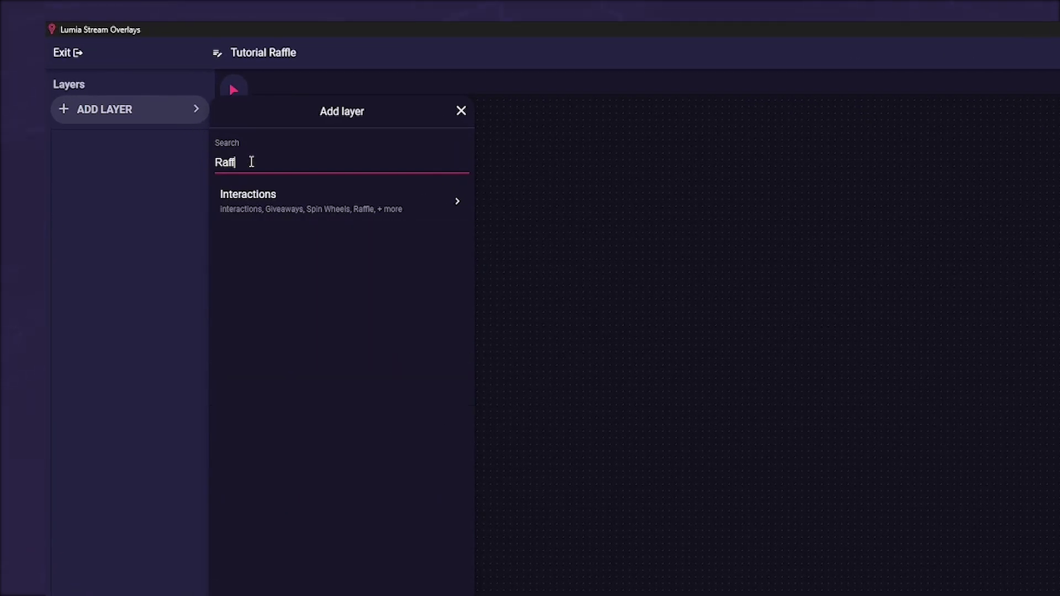
click(301, 202)
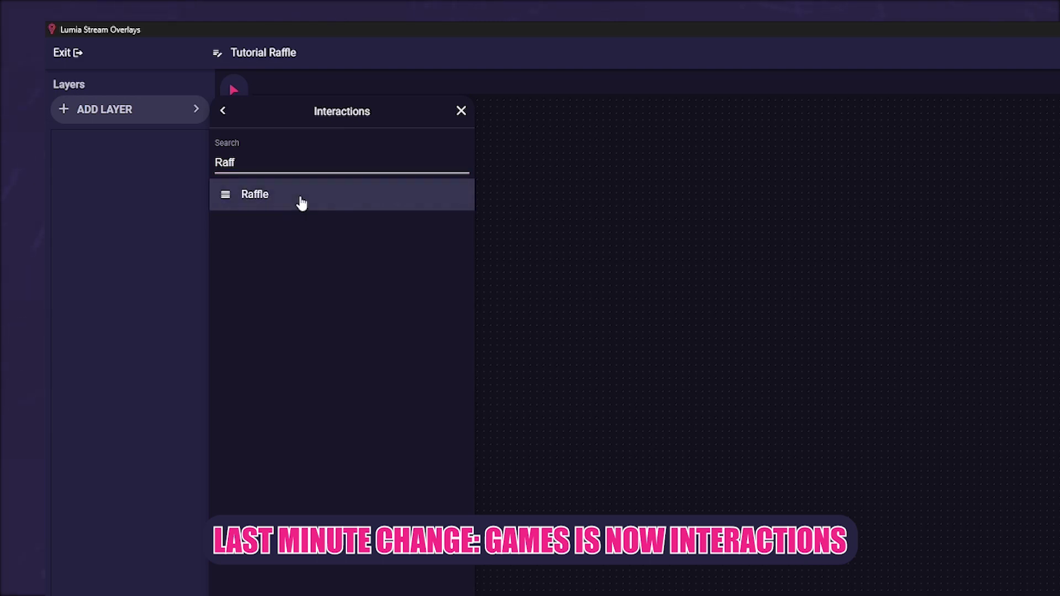
click(301, 202)
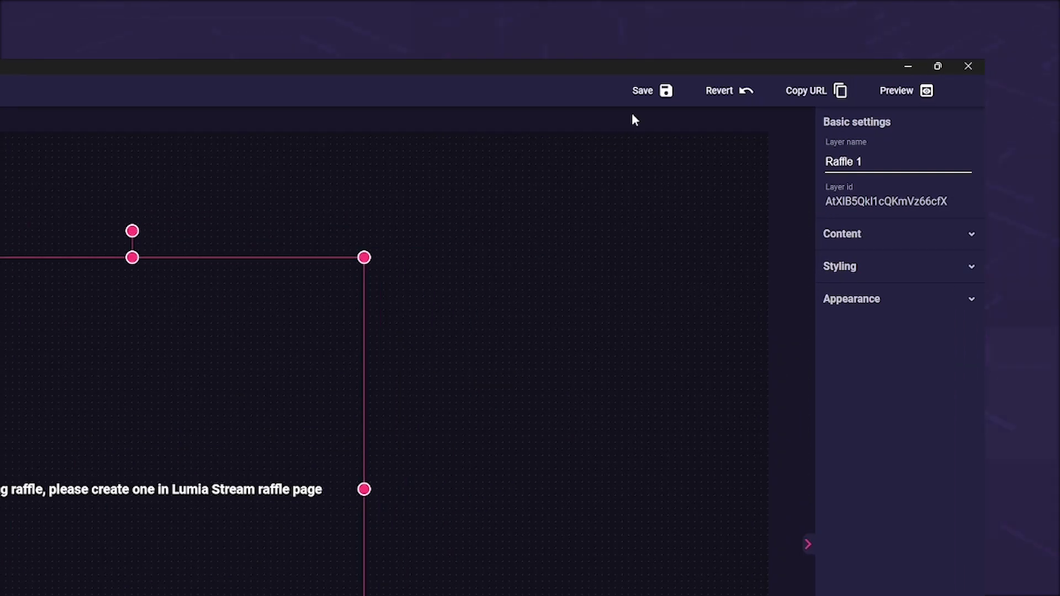
Change the raffle theme's border colour from pink #FF4076 to blue #1637bb and save it.
click(845, 233)
click(869, 255)
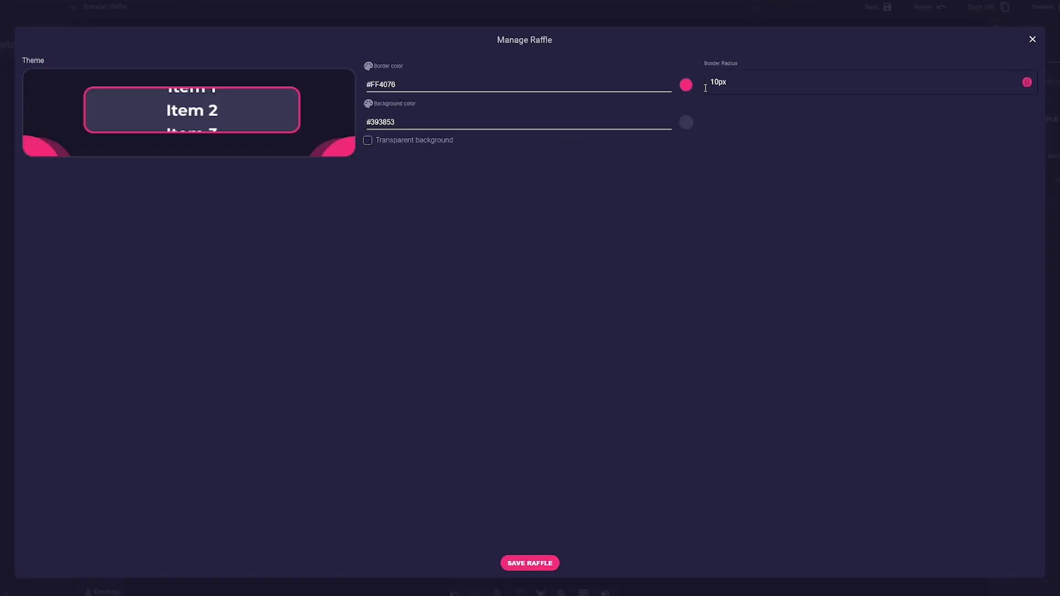
click(685, 84)
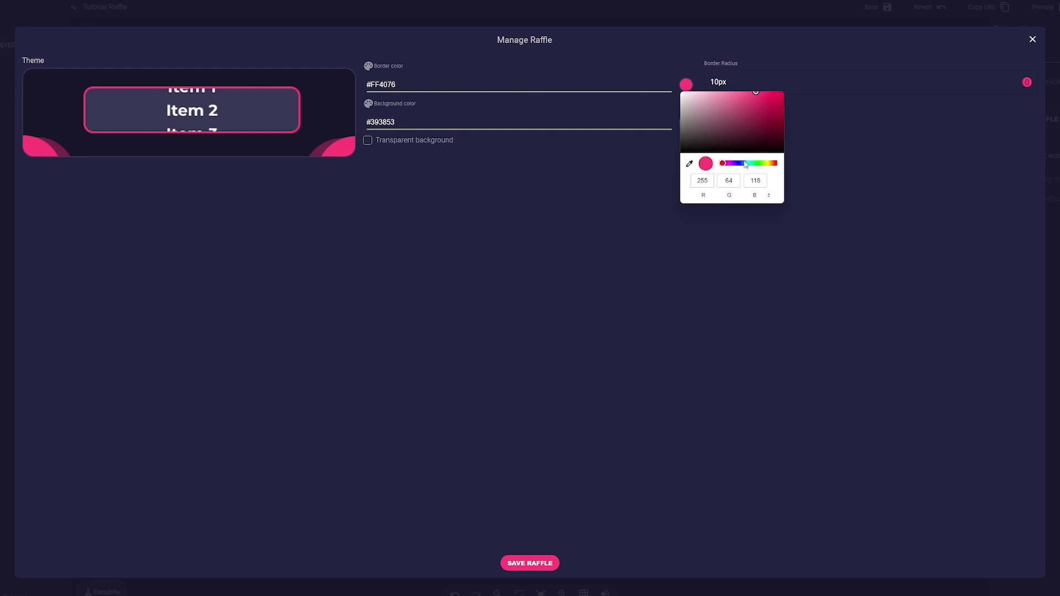
drag(744, 163, 740, 164)
click(770, 109)
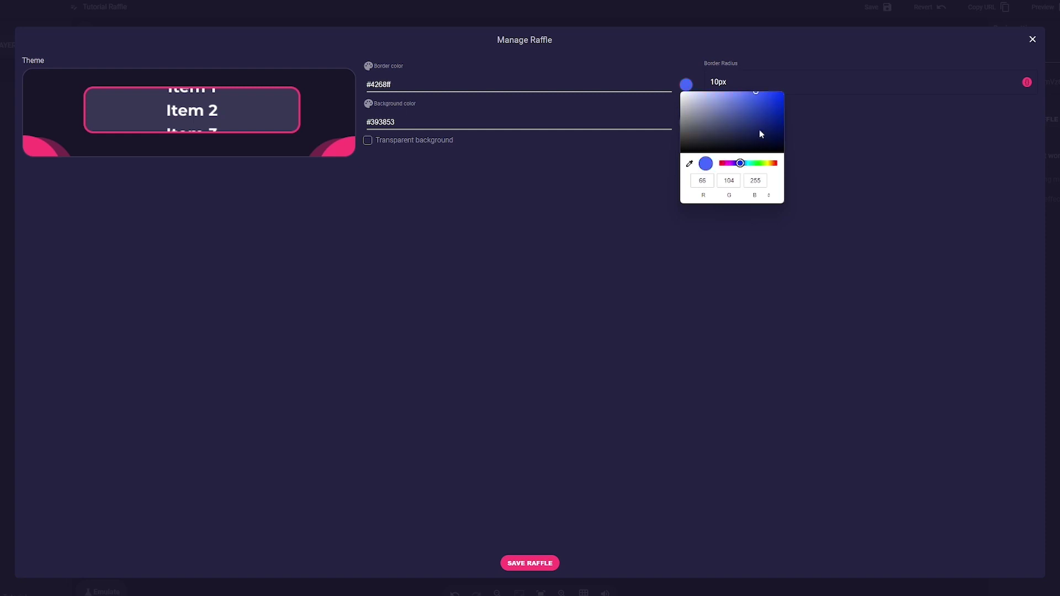
click(539, 563)
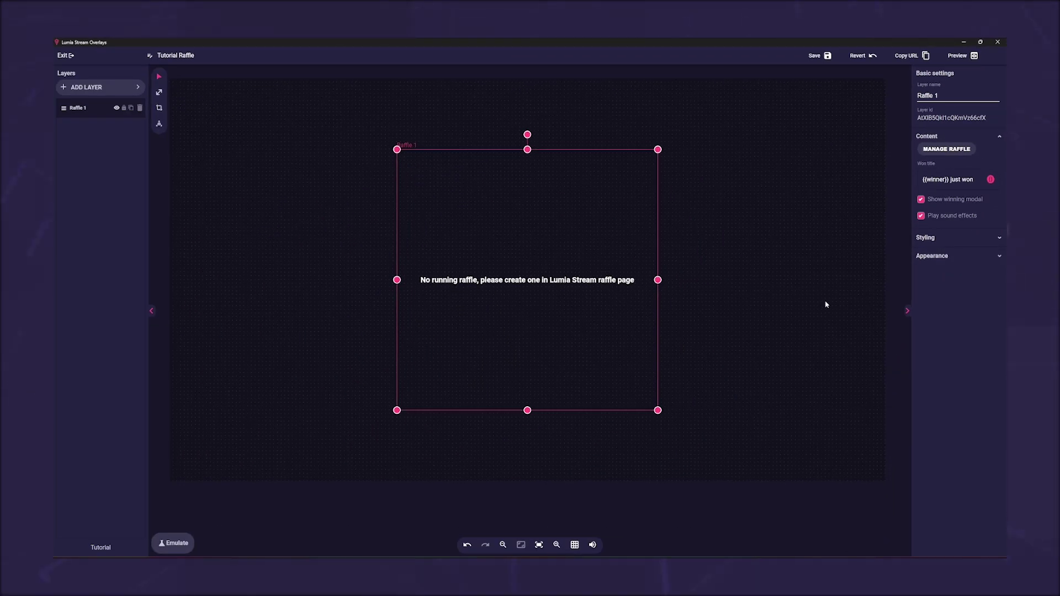
Review text styling, save the Tutorial Raffle overlay, close its editor, and go to the Raffle page.
click(921, 238)
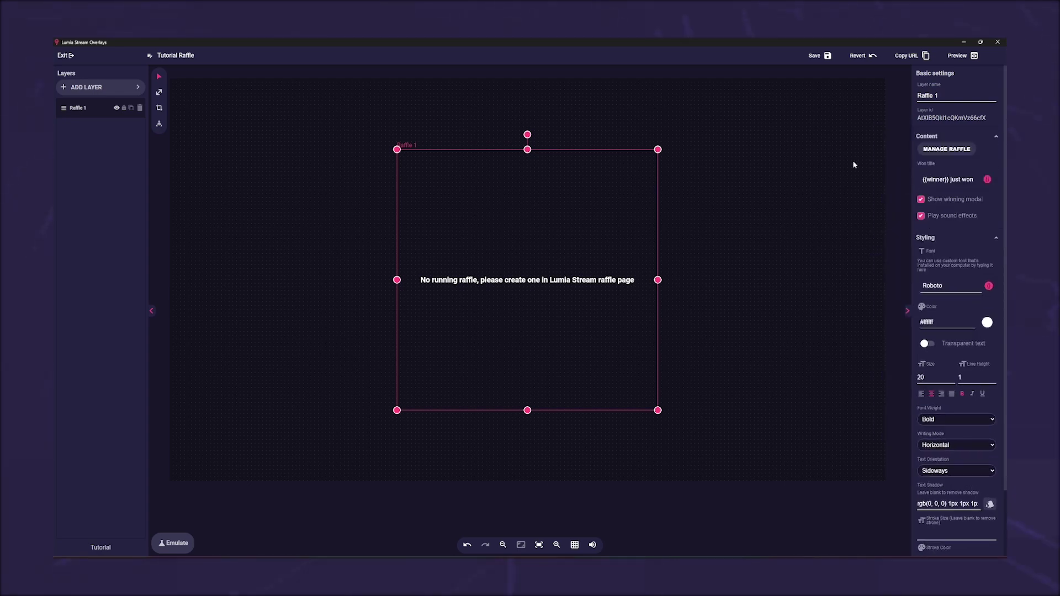
click(824, 56)
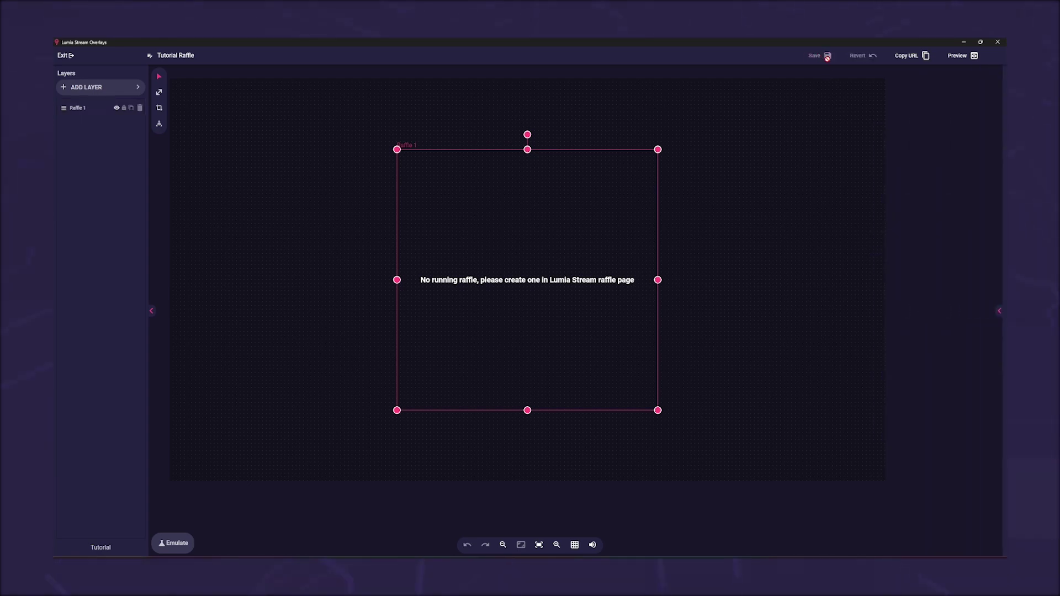
click(997, 42)
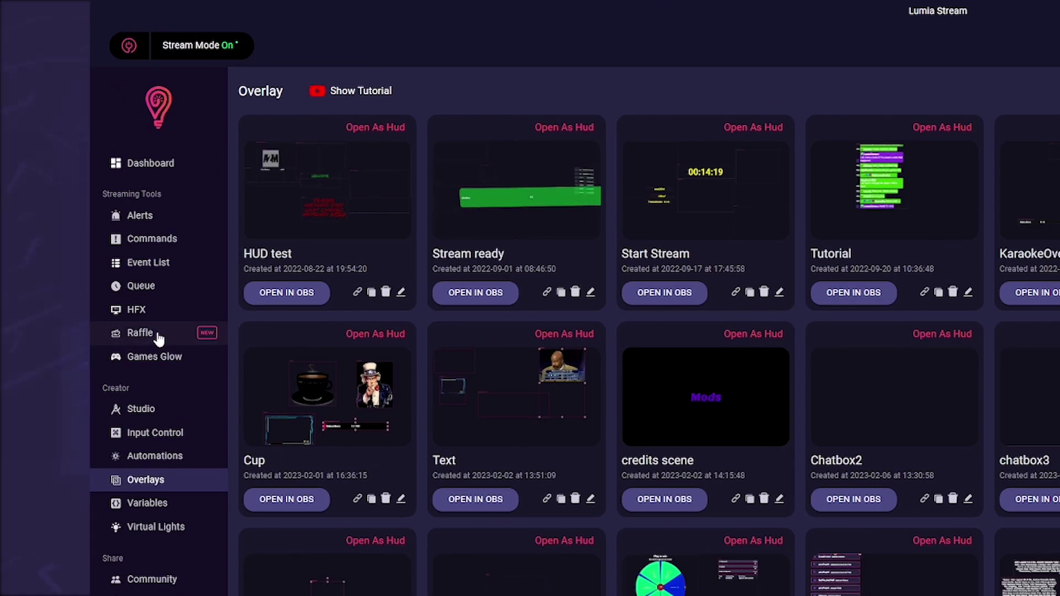
click(157, 335)
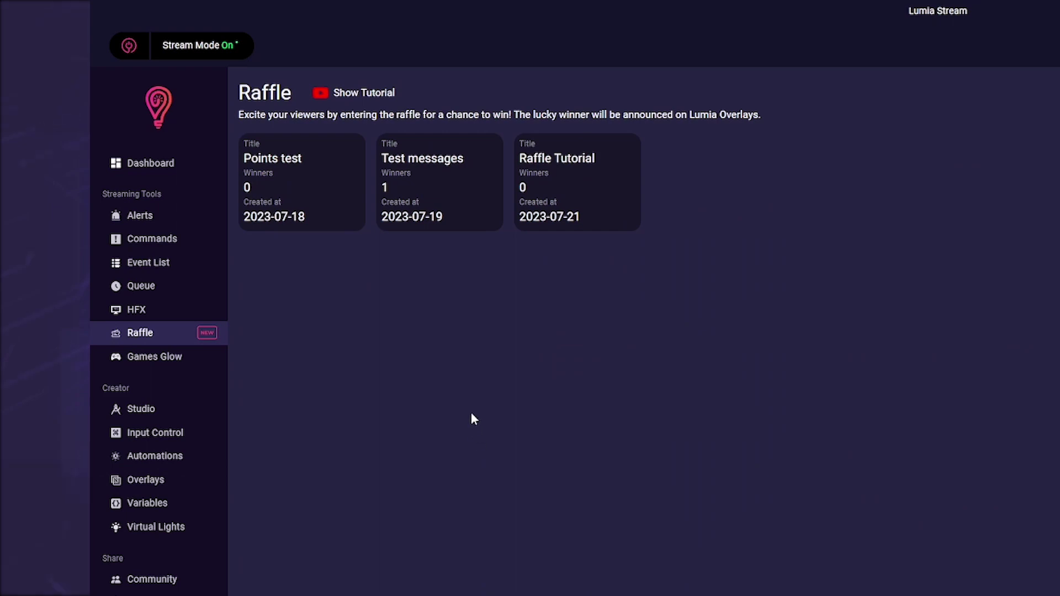
Start a new raffle titled 'Raffle Tutorial' with a description beginning 'This is a tutoria'.
mouse_move(440, 185)
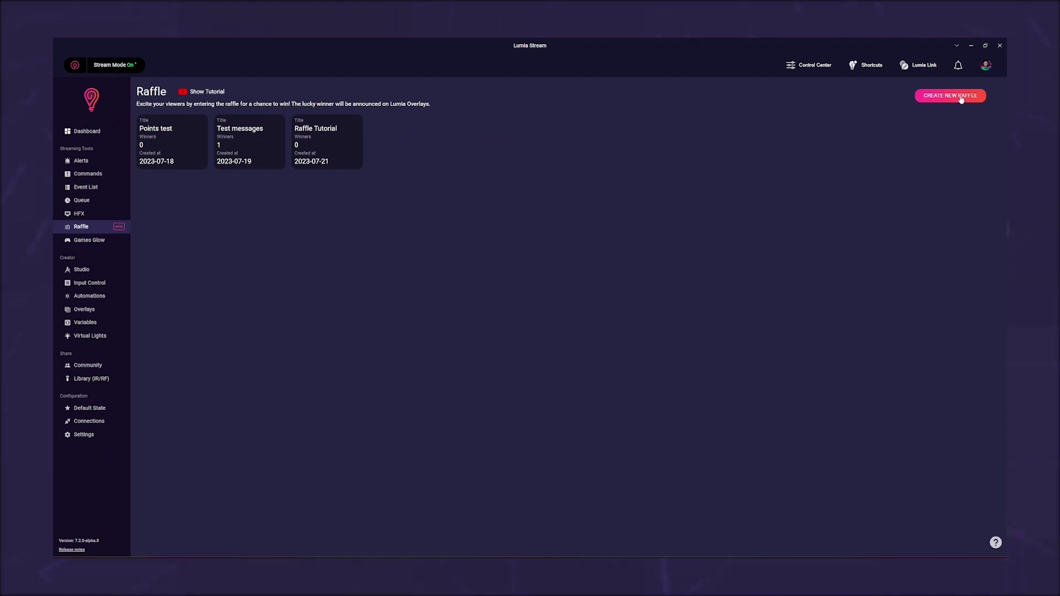
click(961, 97)
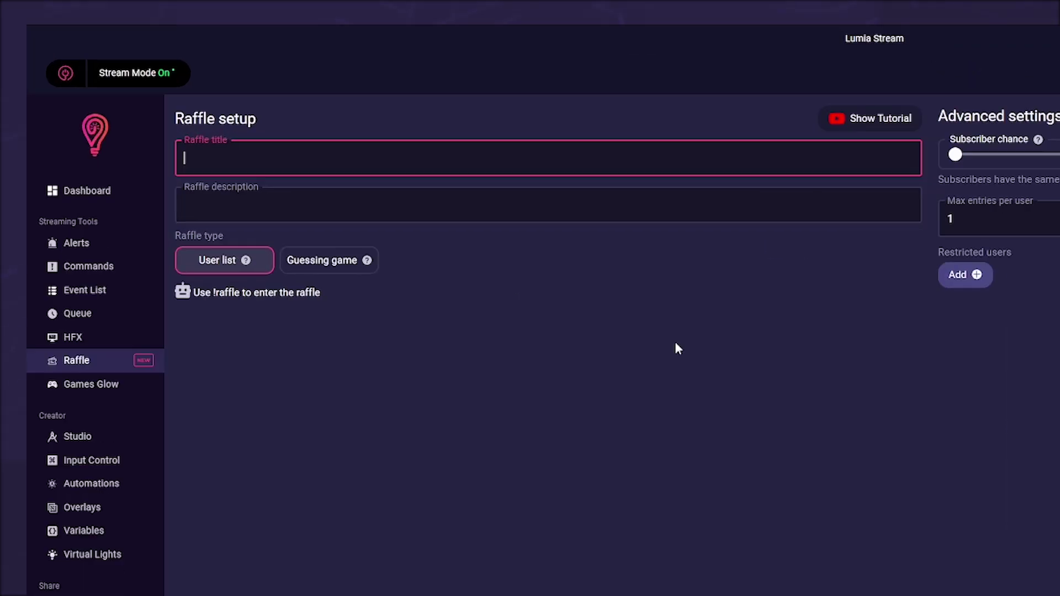
text(Raffle Tutorial)
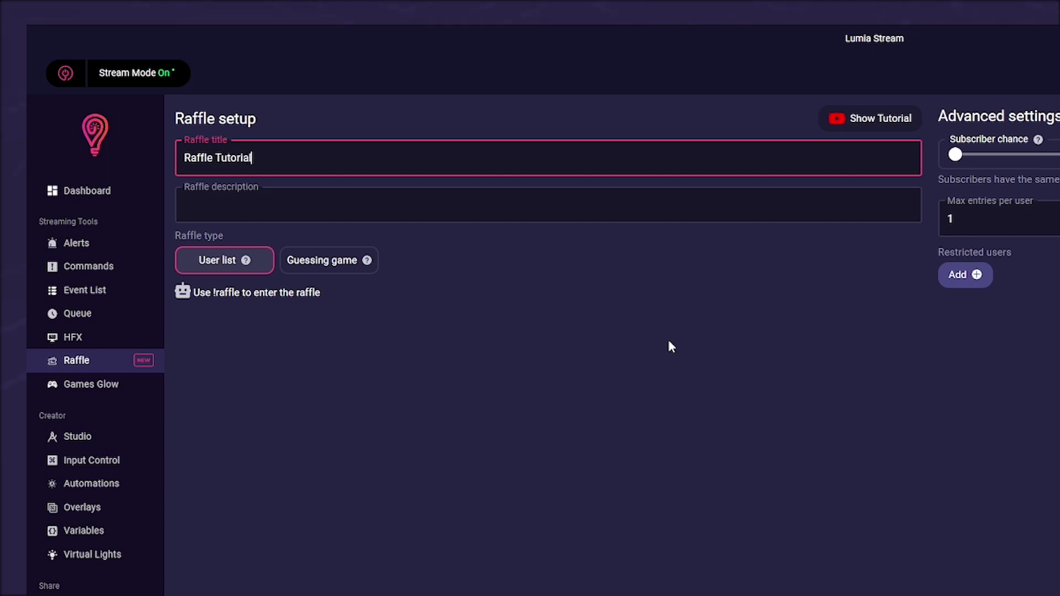
key(Tab)
text(This is a )
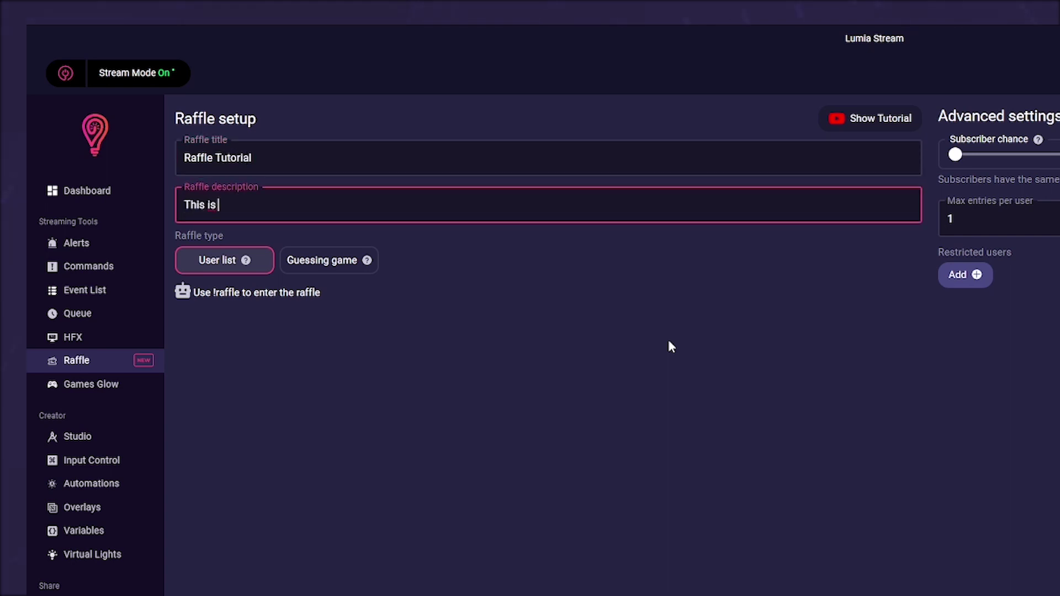
text(tutoria)
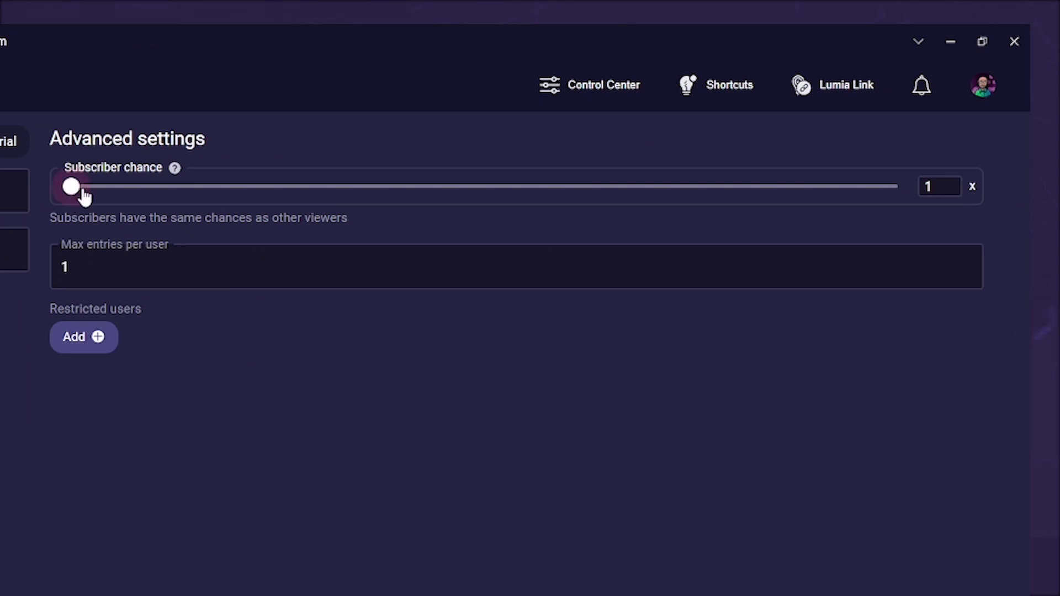
Keep subscriber chance at 1x and add a viewer's username to the restricted users list.
click(128, 191)
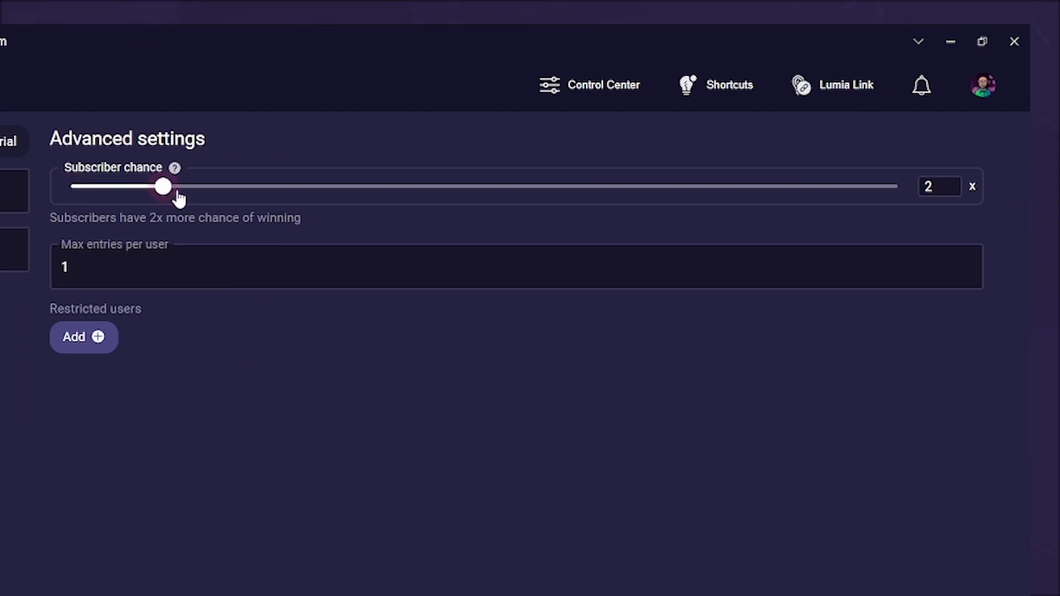
drag(162, 188, 69, 189)
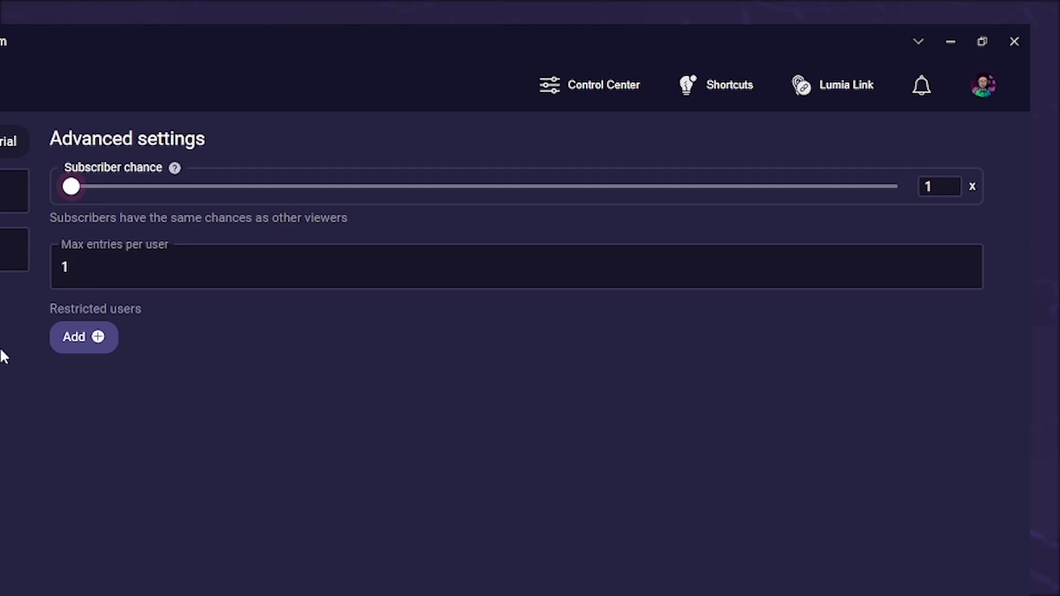
click(98, 338)
text(T)
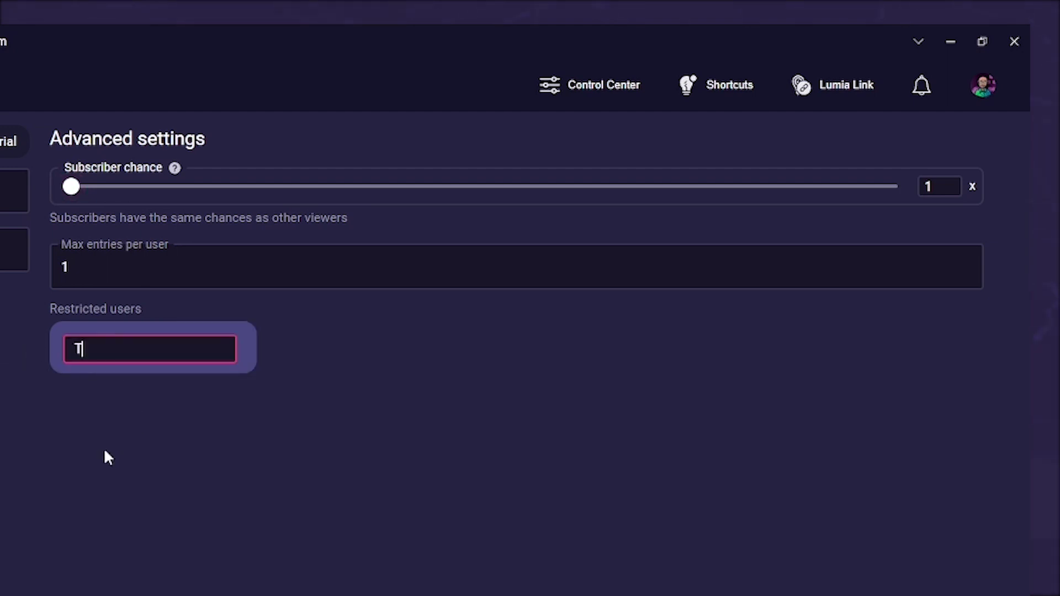
text(heMadRambo)
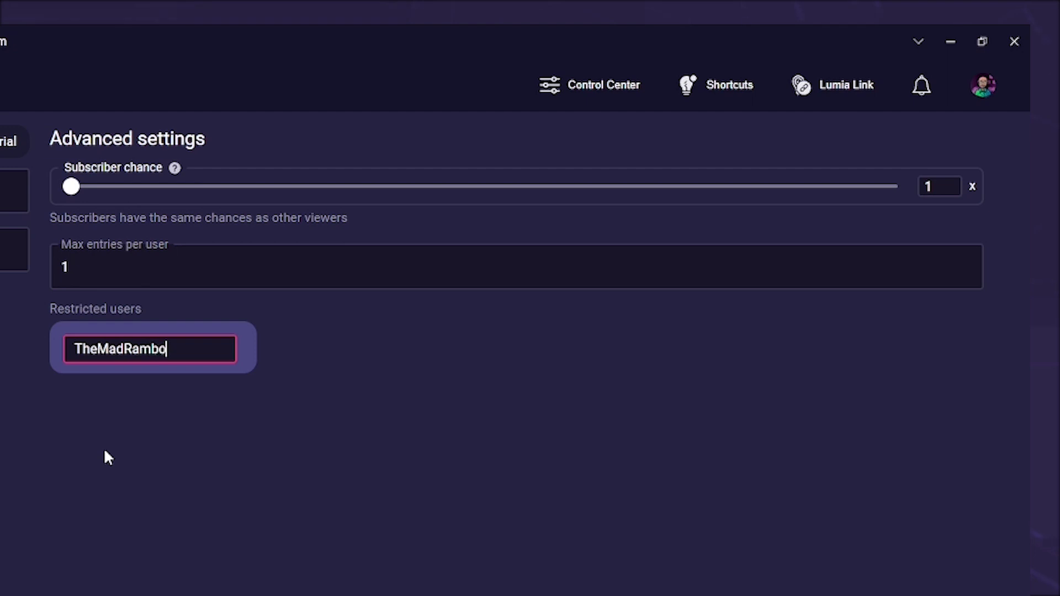
key(Return)
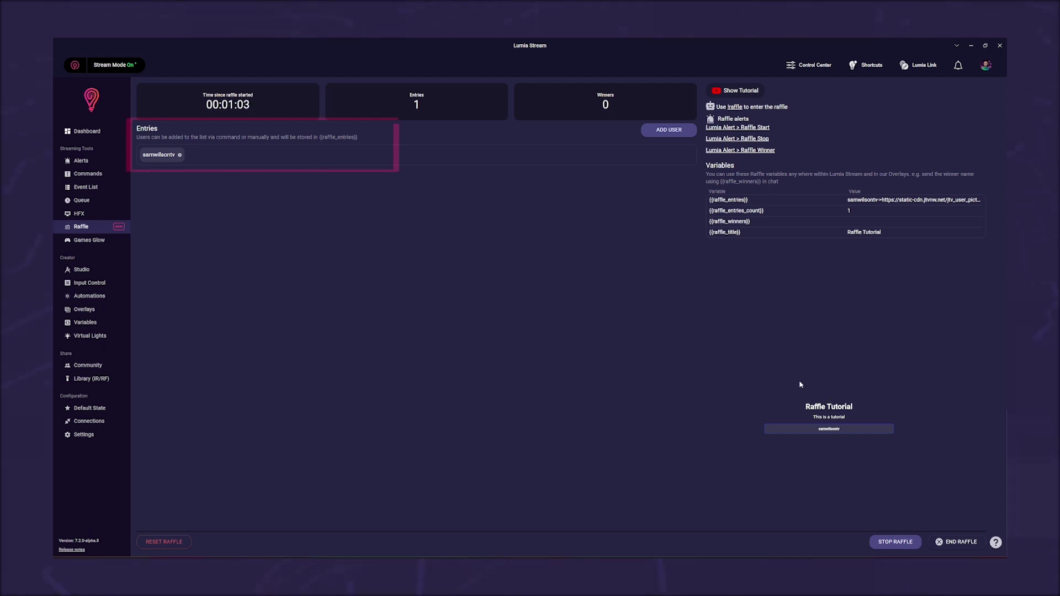
Stop the running Raffle Tutorial raffle so it no longer takes entries.
click(180, 155)
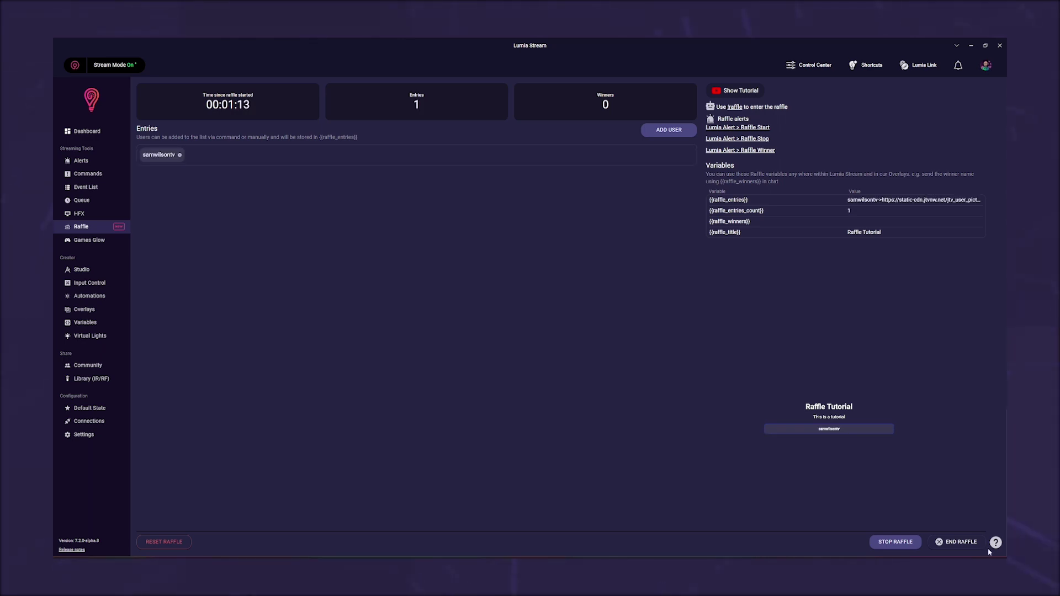
click(894, 542)
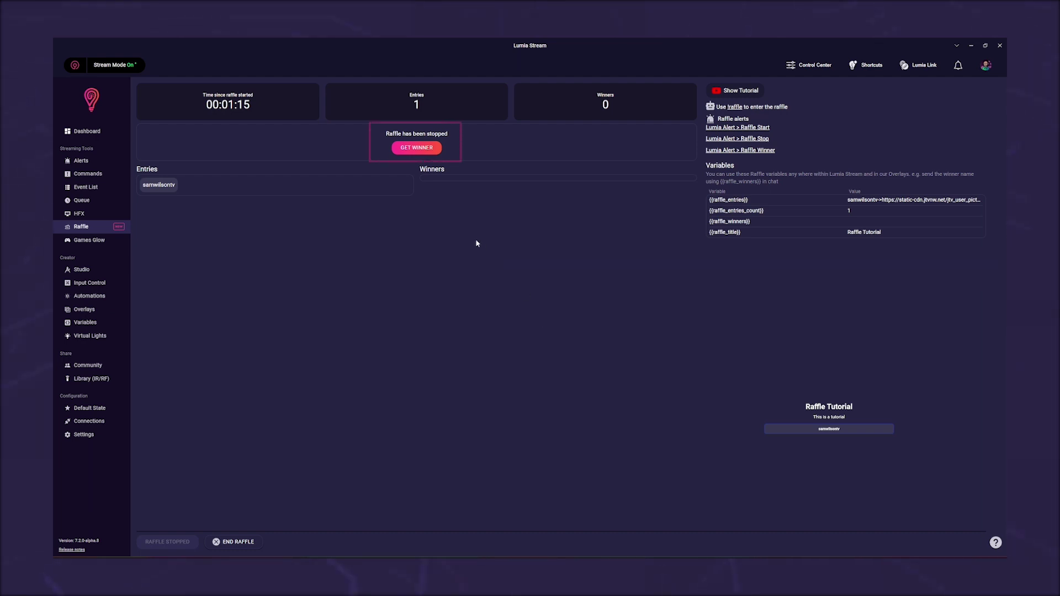
Draw the single entrant as the Raffle Tutorial winner.
click(414, 148)
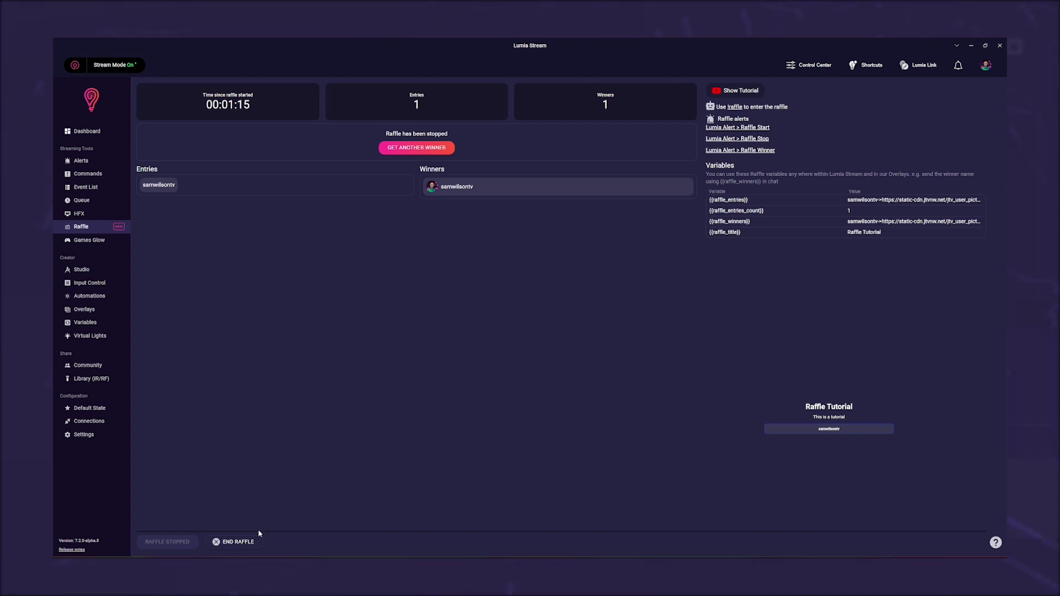
End the Raffle Tutorial raffle and begin setting up a new raffle.
click(243, 542)
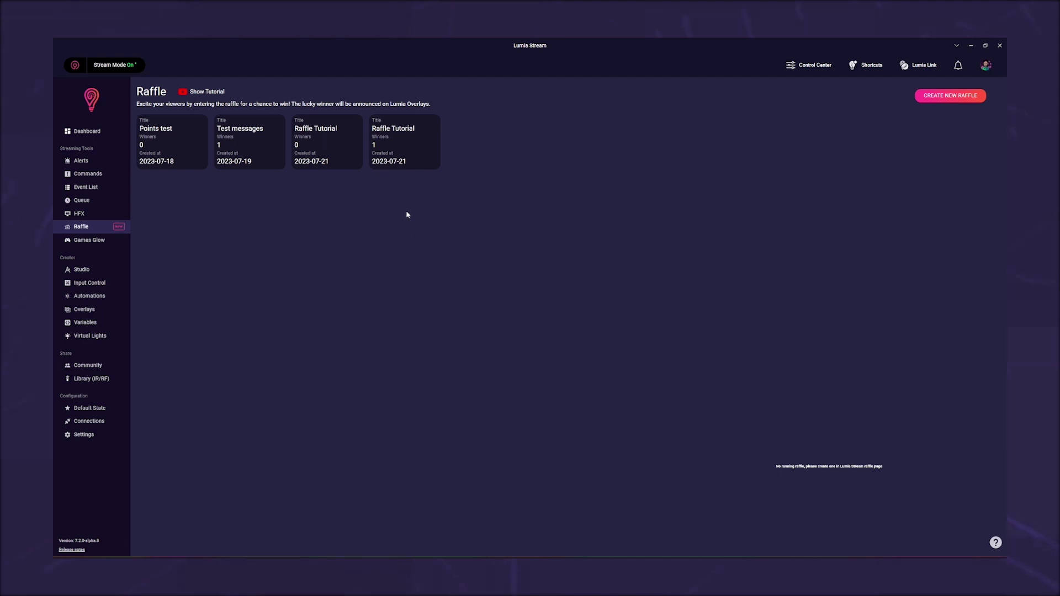
mouse_move(401, 140)
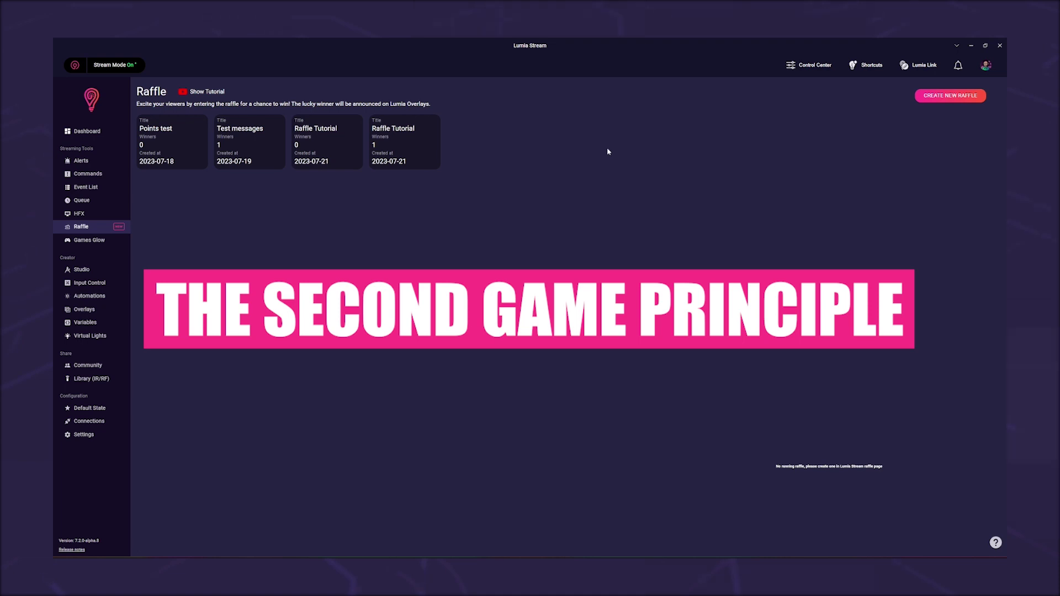
click(960, 95)
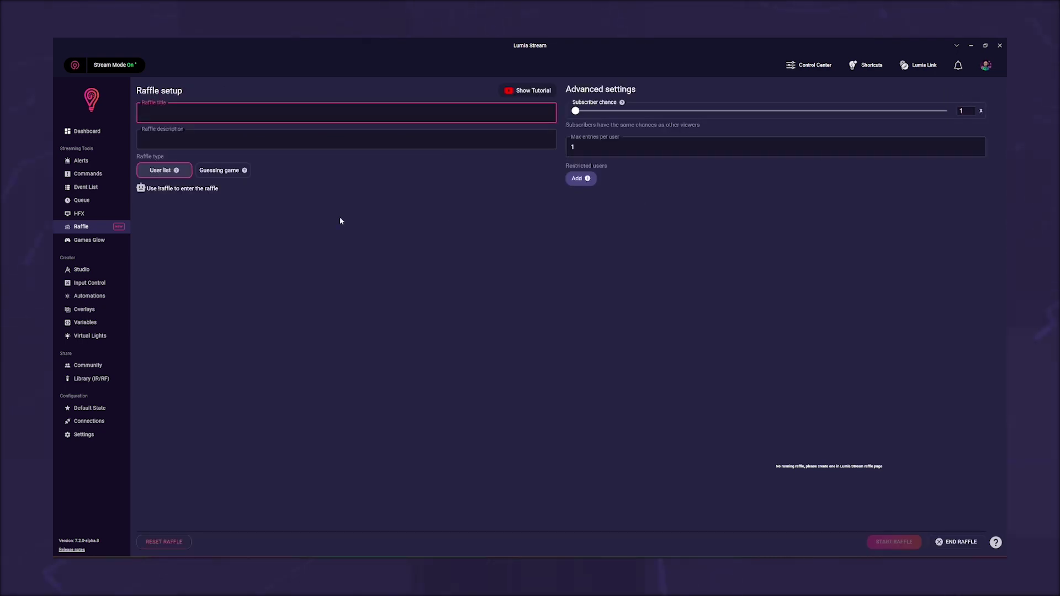
Title the new raffle 'tutorial', describe it as 'guessing', and make it a guessing game.
text(tutorial)
key(Tab)
text(guessing)
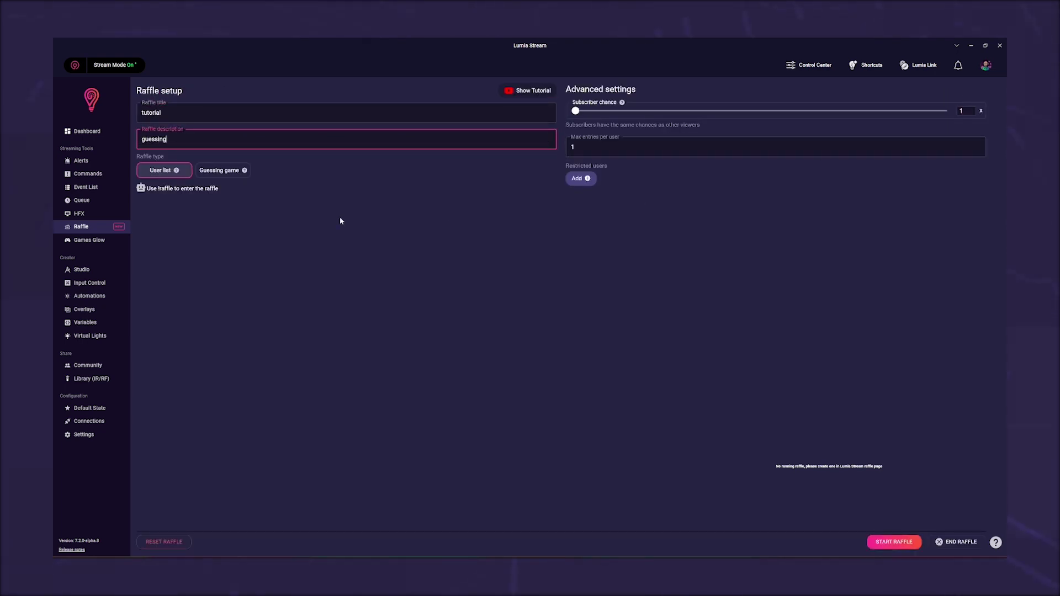
click(232, 173)
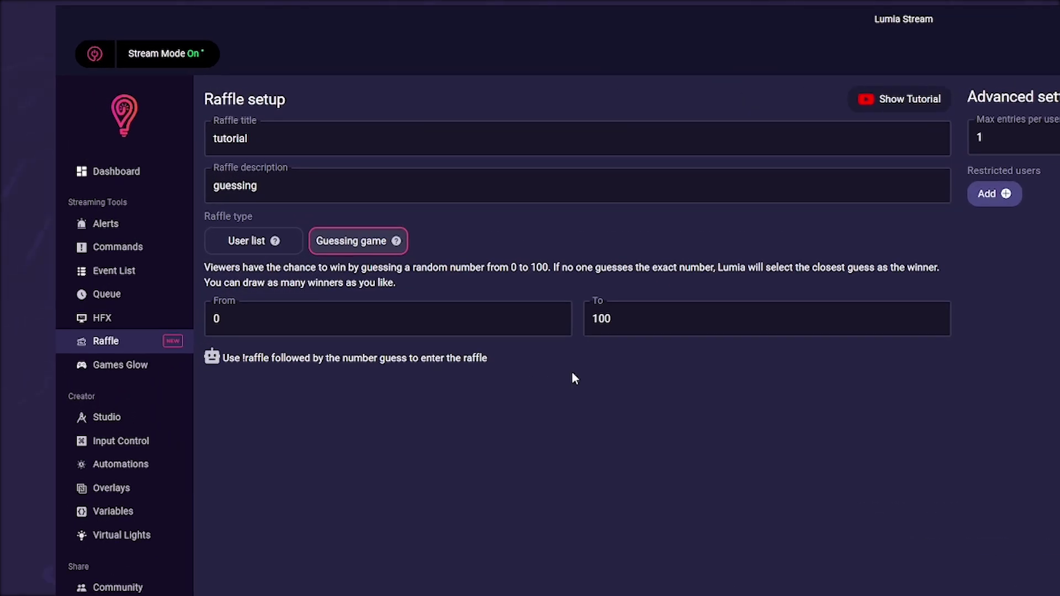
Set max entries per user to 5, restrict one viewer's username, and start the raffle.
click(974, 138)
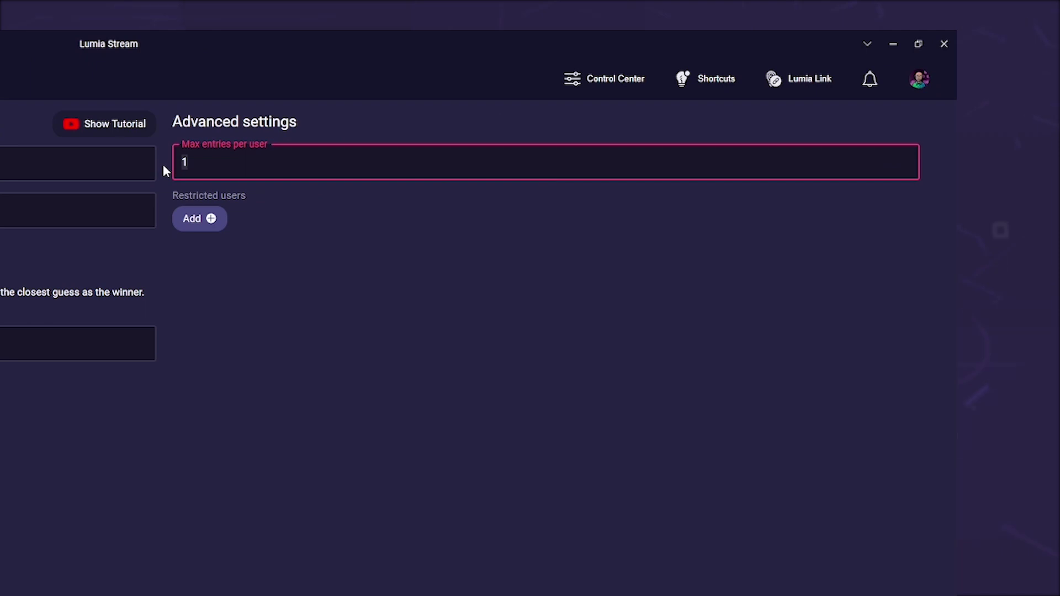
text(5)
click(210, 218)
text(TheMadRambo)
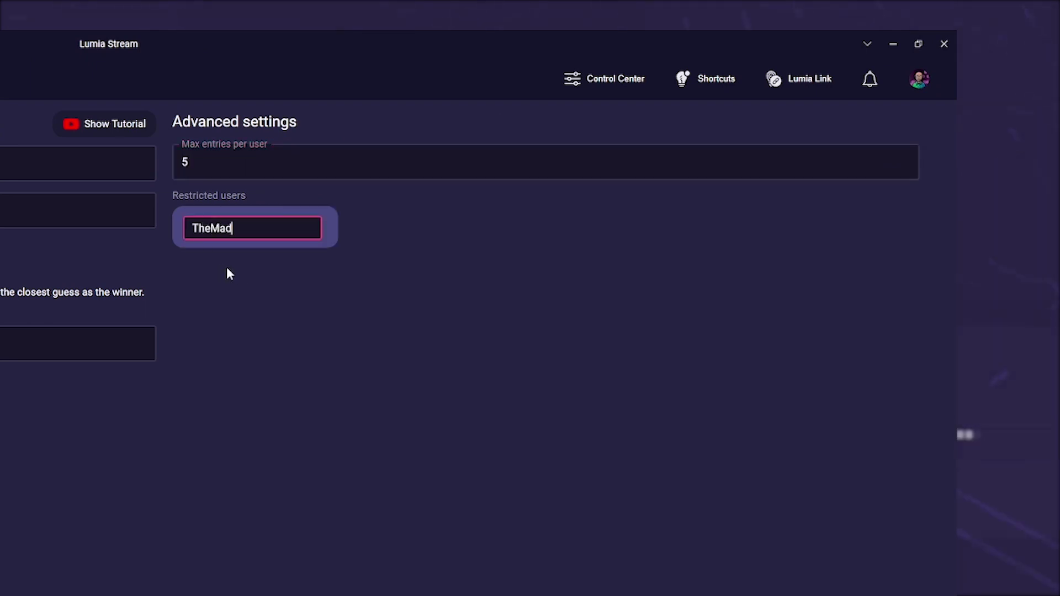
key(Return)
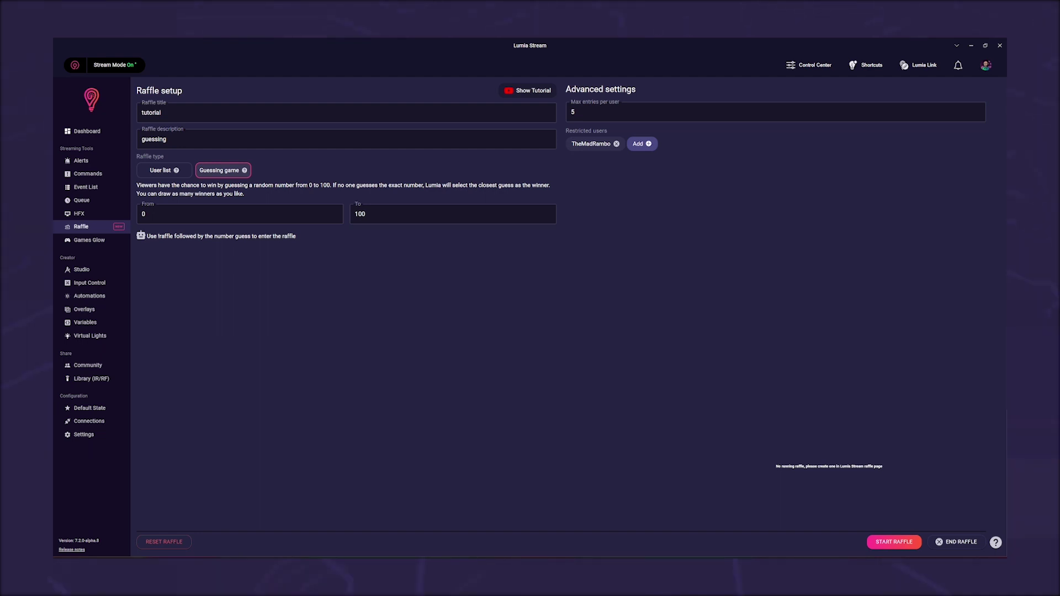
click(893, 543)
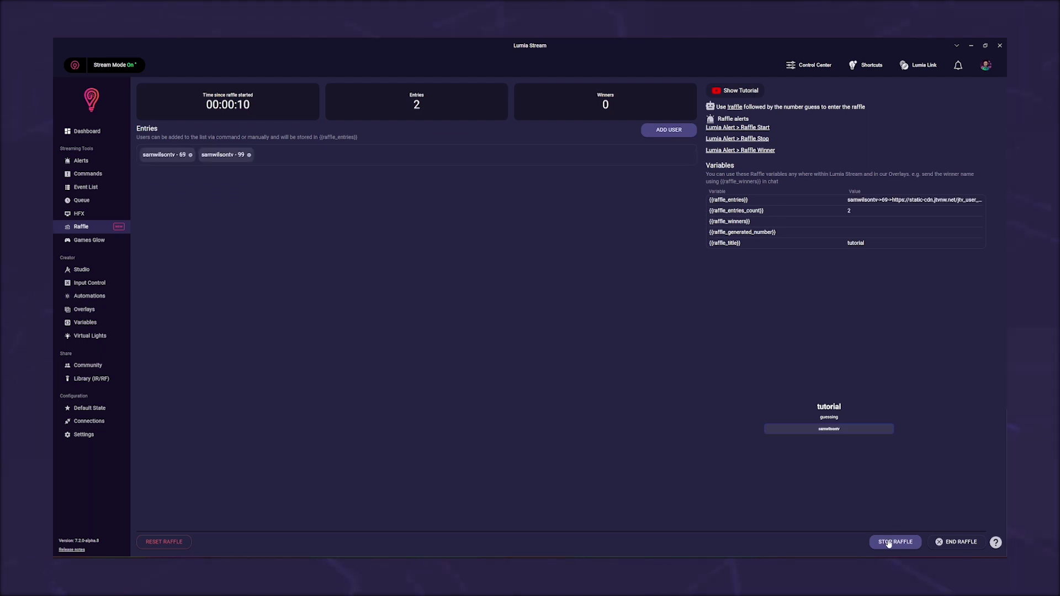
Stop the tutorial raffle and draw two winners from its entries.
click(888, 543)
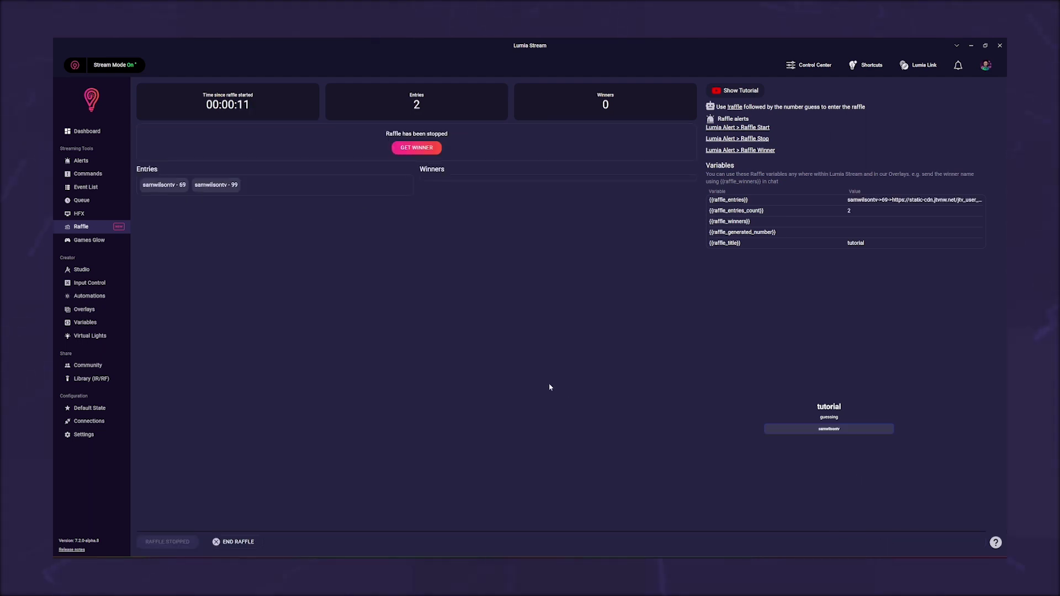
click(426, 152)
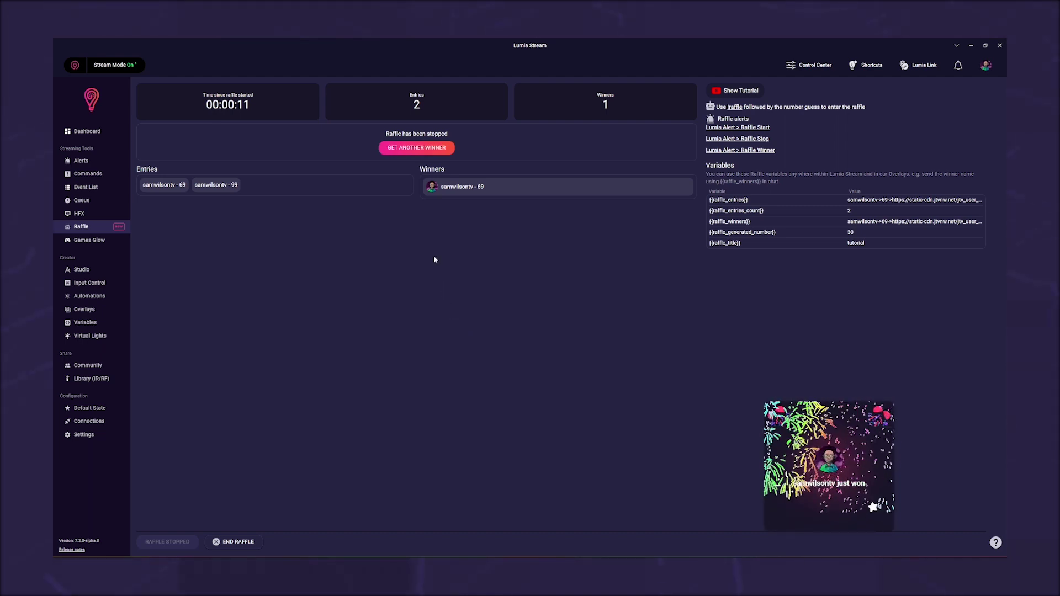
click(417, 147)
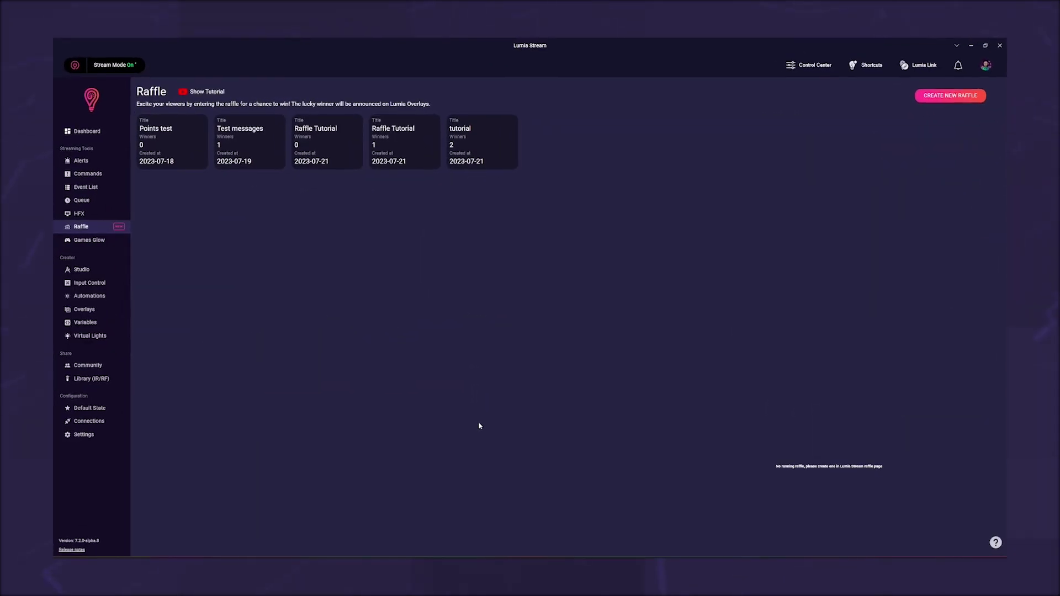
In Chat Bot Commands, rename the raffle command to 'join'.
click(94, 175)
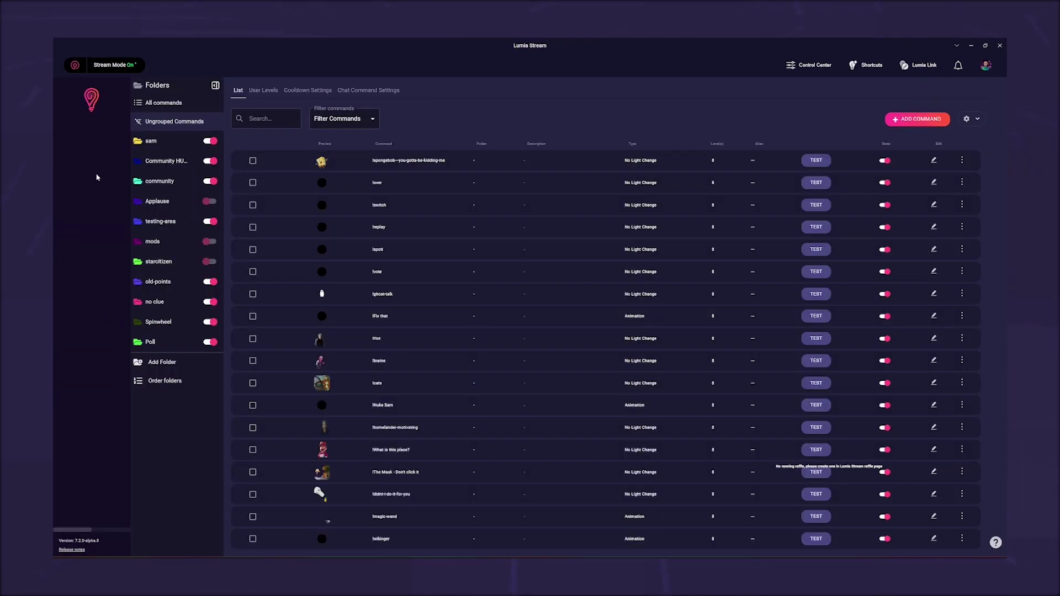
click(88, 180)
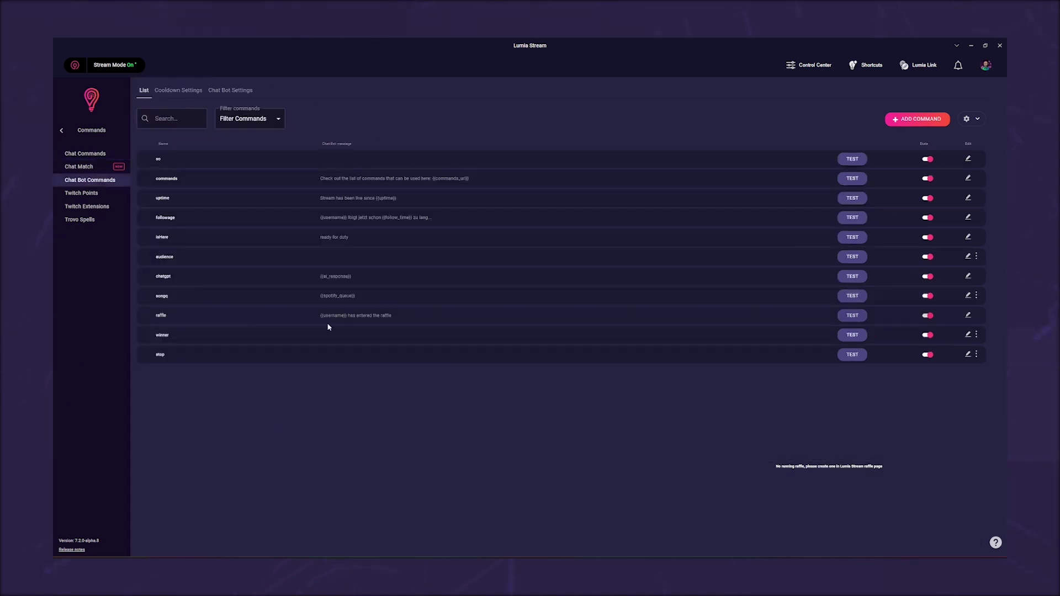
click(968, 315)
key(ctrl+a)
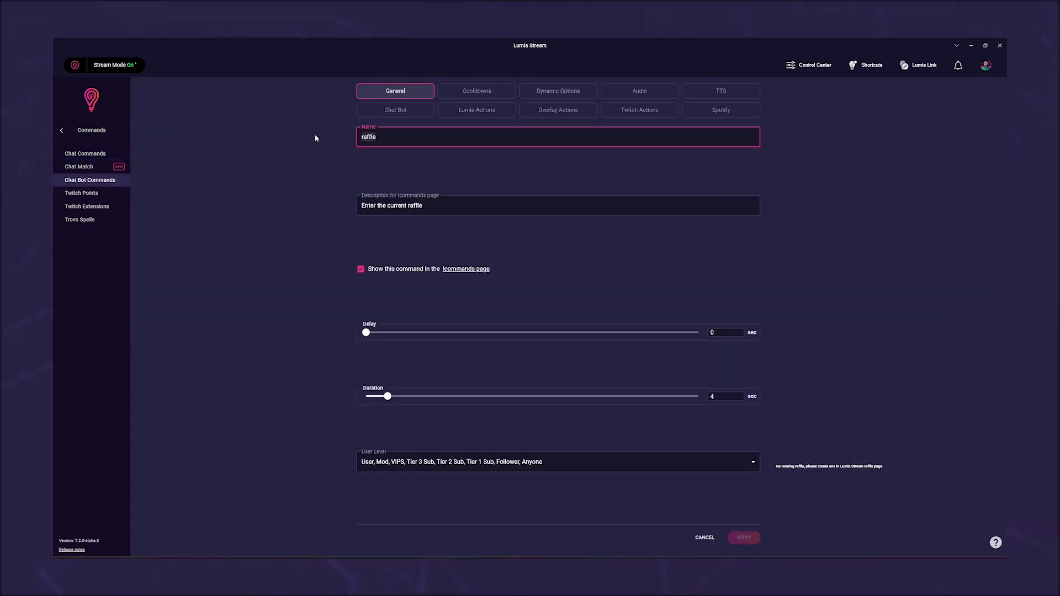
key(BackSpace)
text(join)
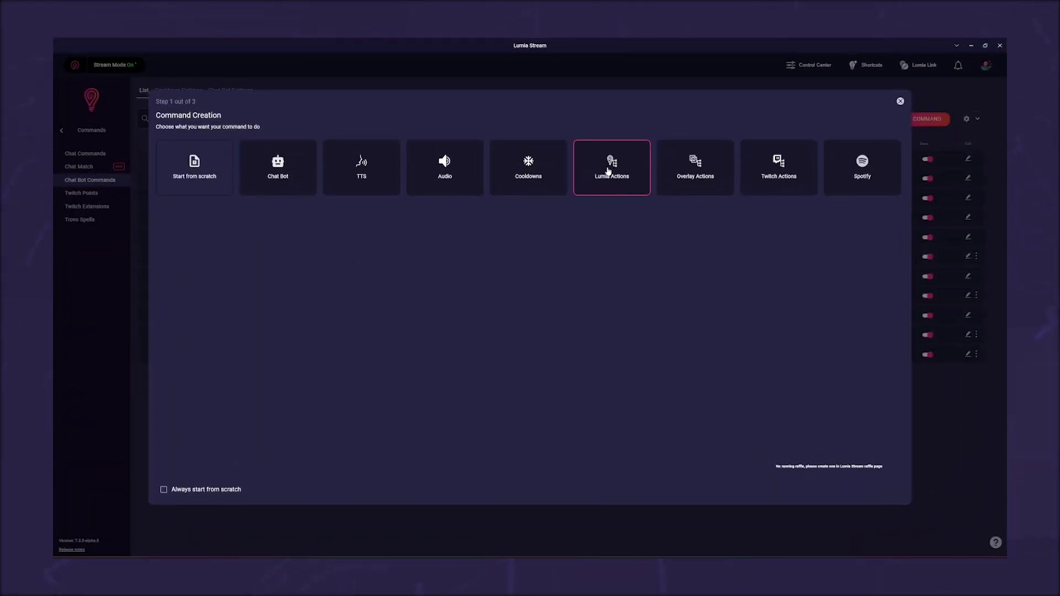
Pick Lumia Actions for the new command and browse the action Type list.
click(608, 172)
click(393, 137)
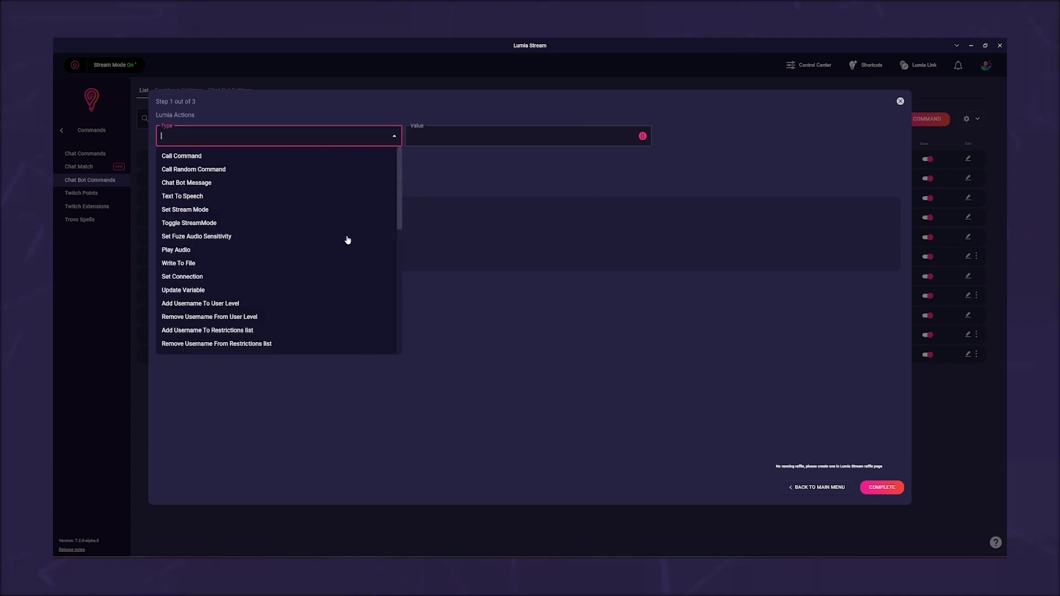
scroll(288, 286, down, 2)
scroll(287, 287, down, 3)
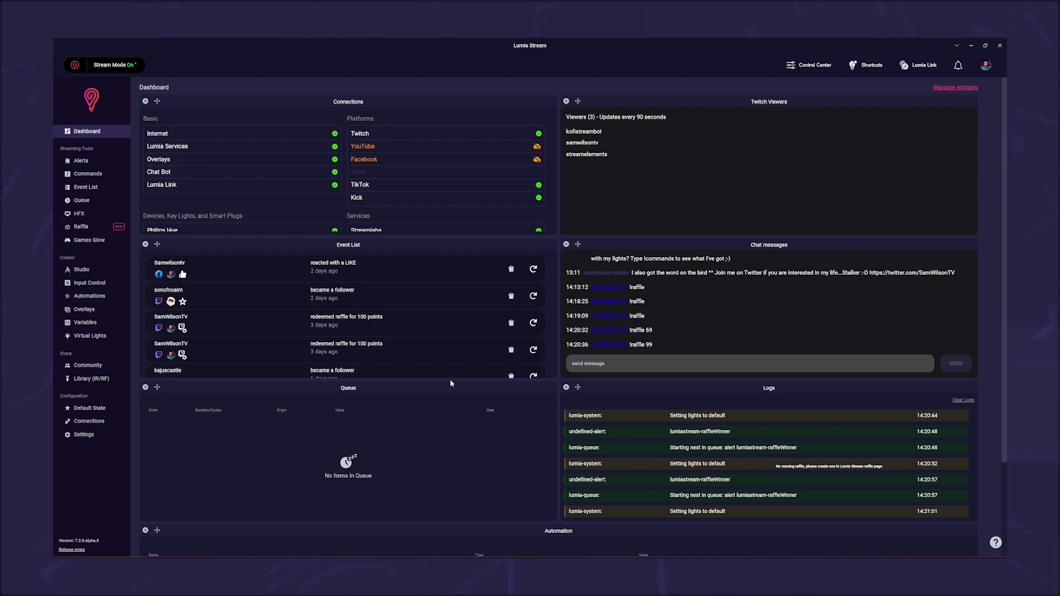
Start a new Twitch Points command and add a raffleEntry Lumia action.
click(87, 174)
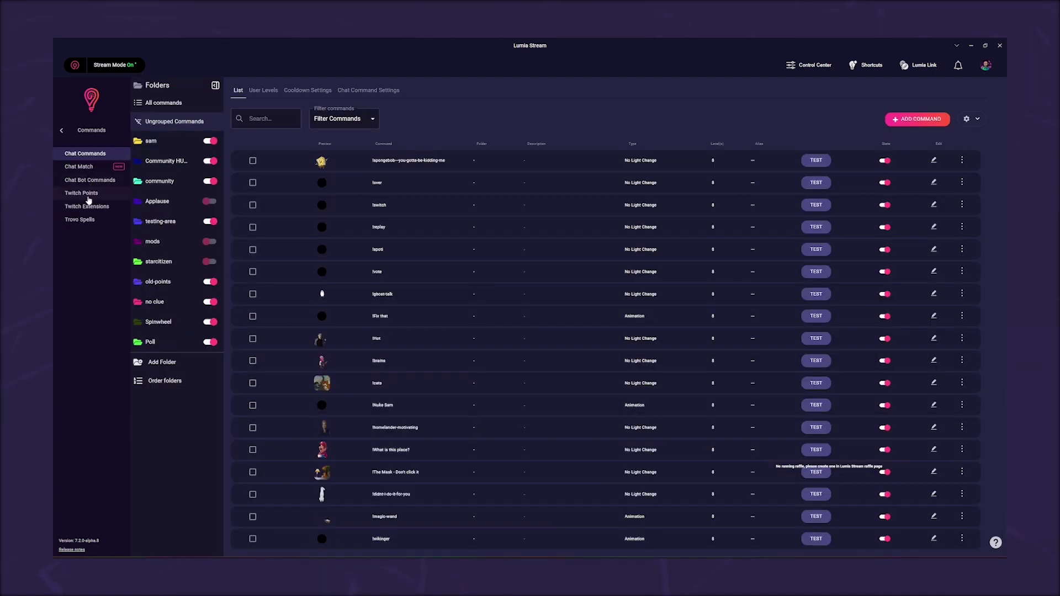
click(88, 194)
click(913, 119)
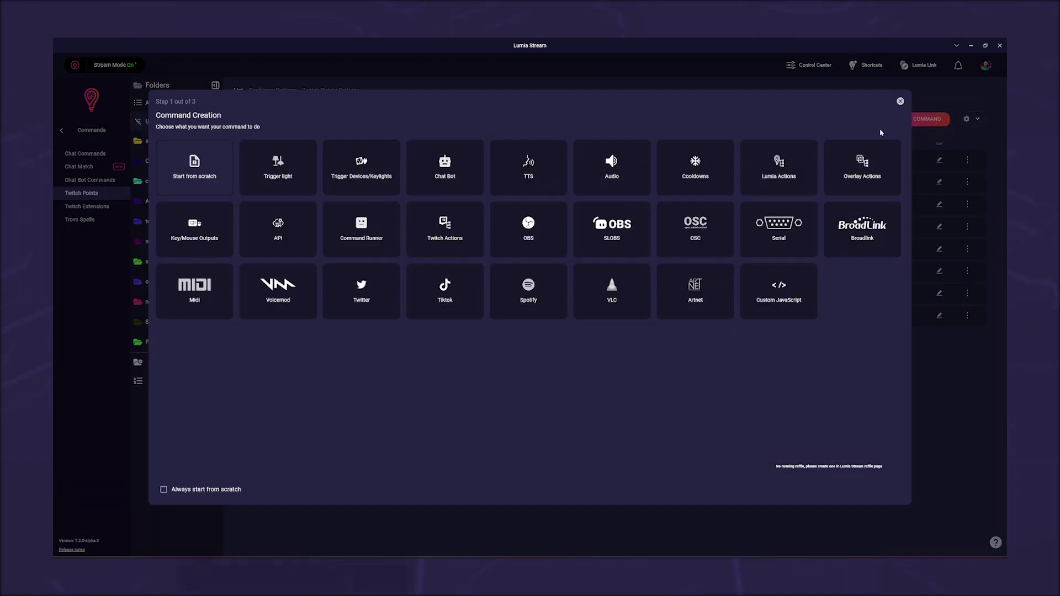
click(778, 165)
click(324, 136)
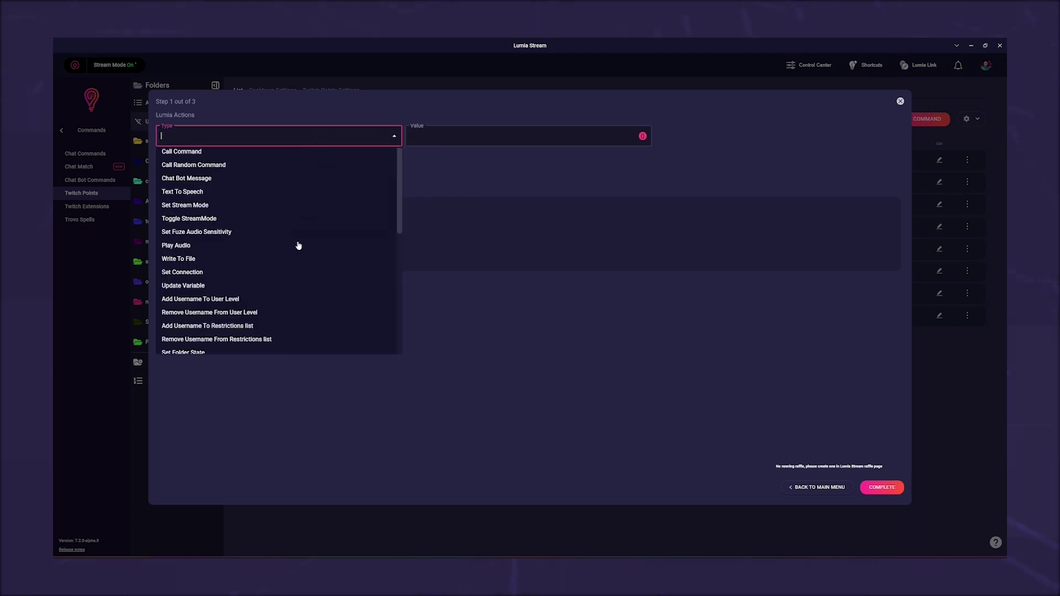
scroll(287, 257, down, 7)
click(200, 255)
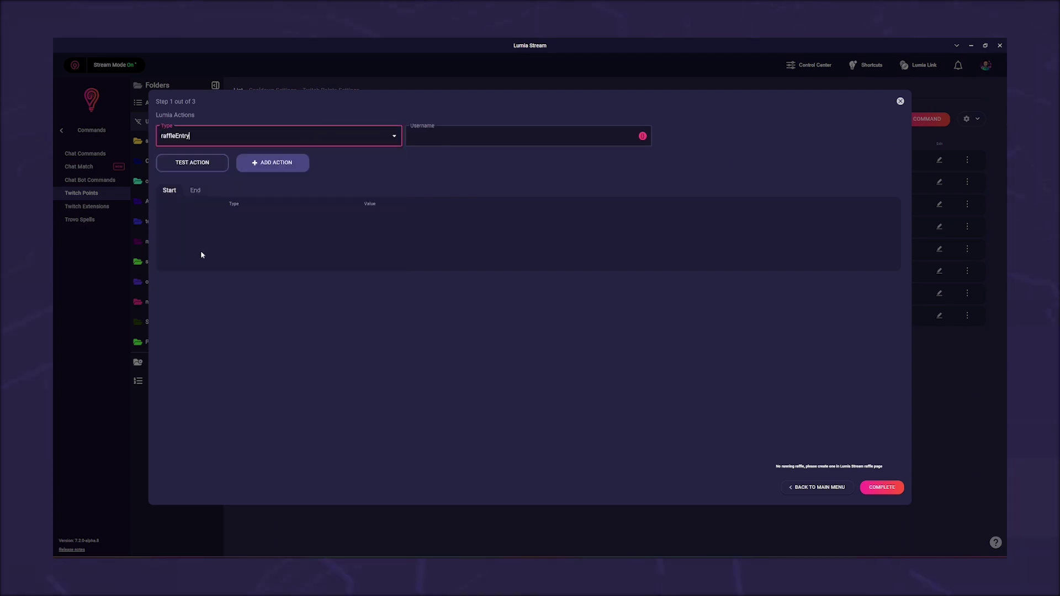
click(278, 164)
Finish the remaining setup steps and save the raffle command at 100 points.
click(879, 488)
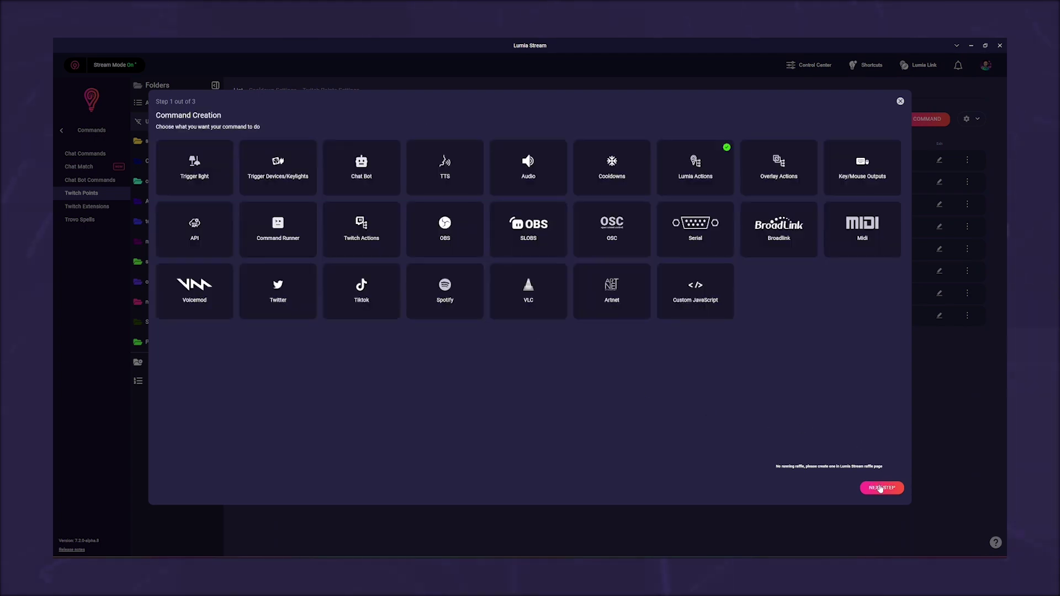
click(880, 488)
click(882, 488)
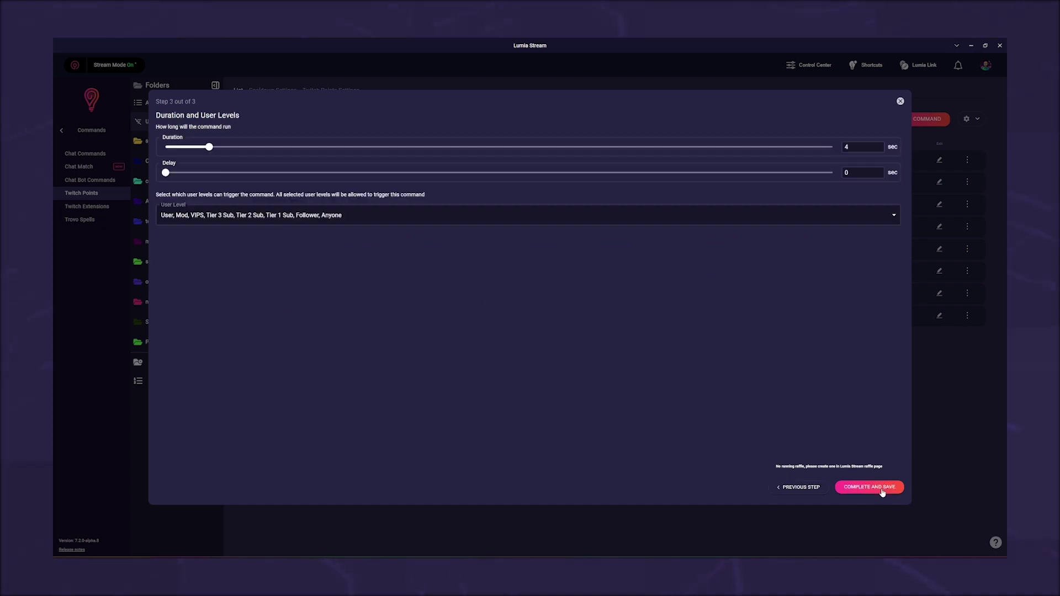
click(882, 488)
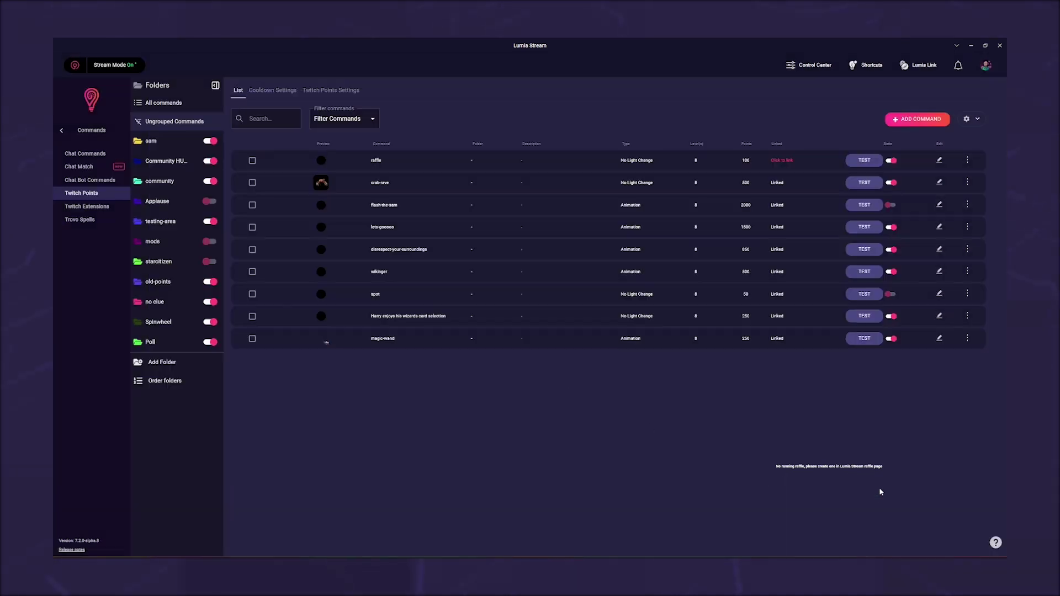
Make the raffle points reward require a user message, refresh, and return to the Dashboard.
click(938, 163)
click(464, 90)
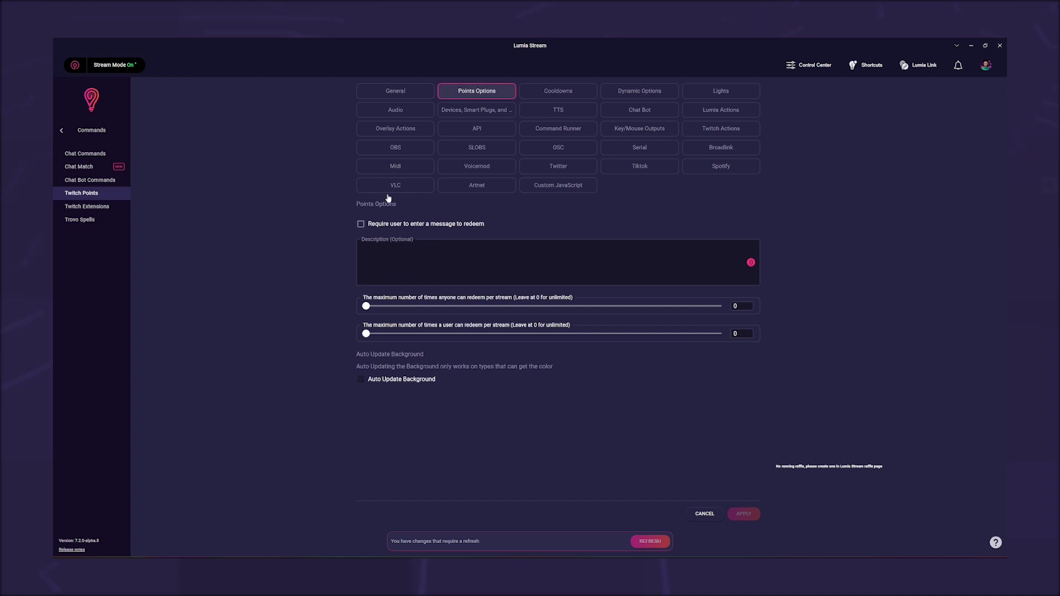
click(361, 225)
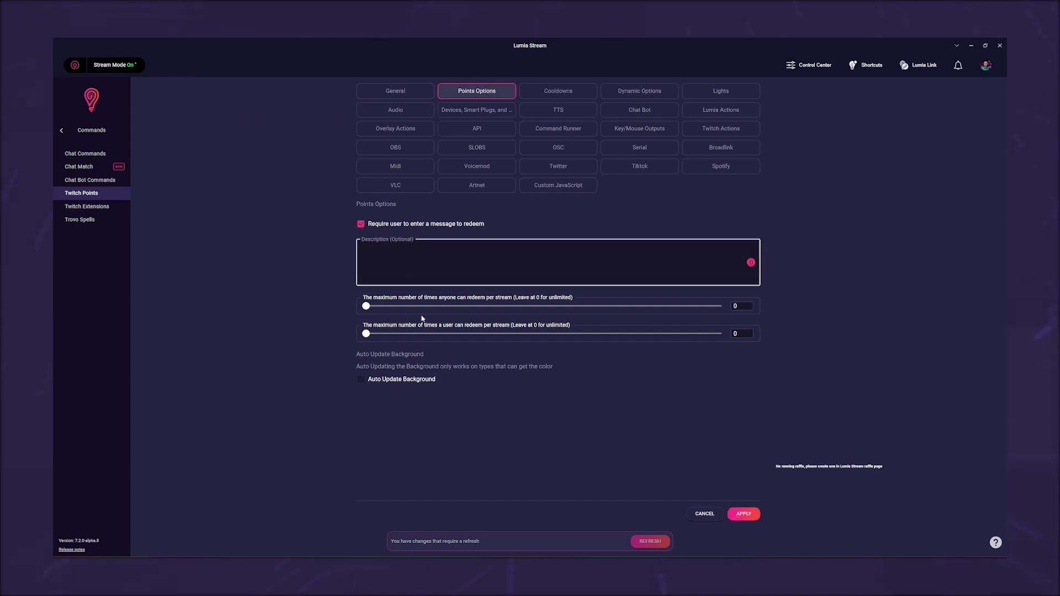
click(745, 514)
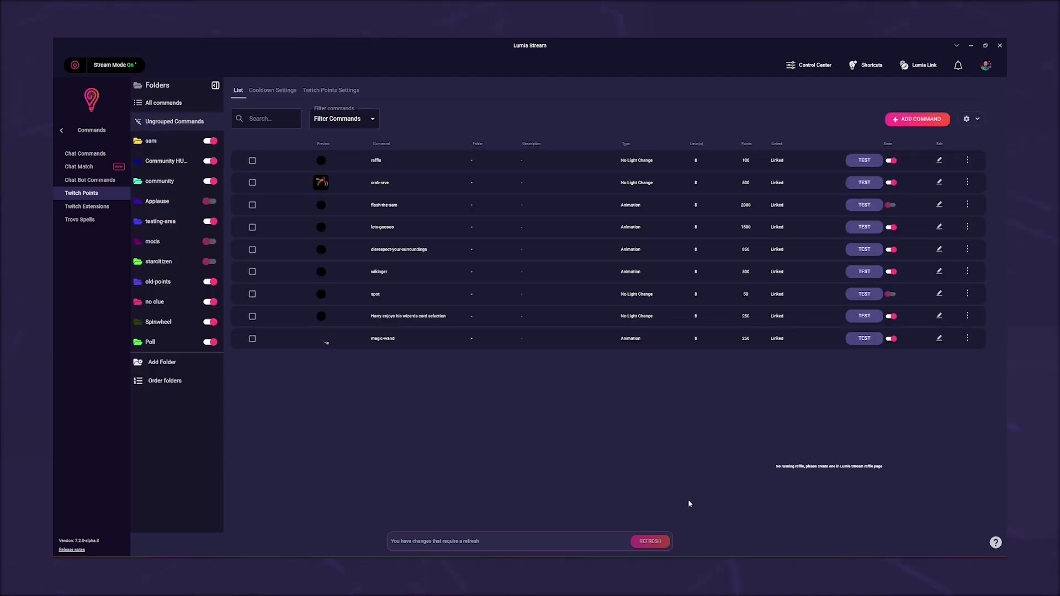
click(662, 541)
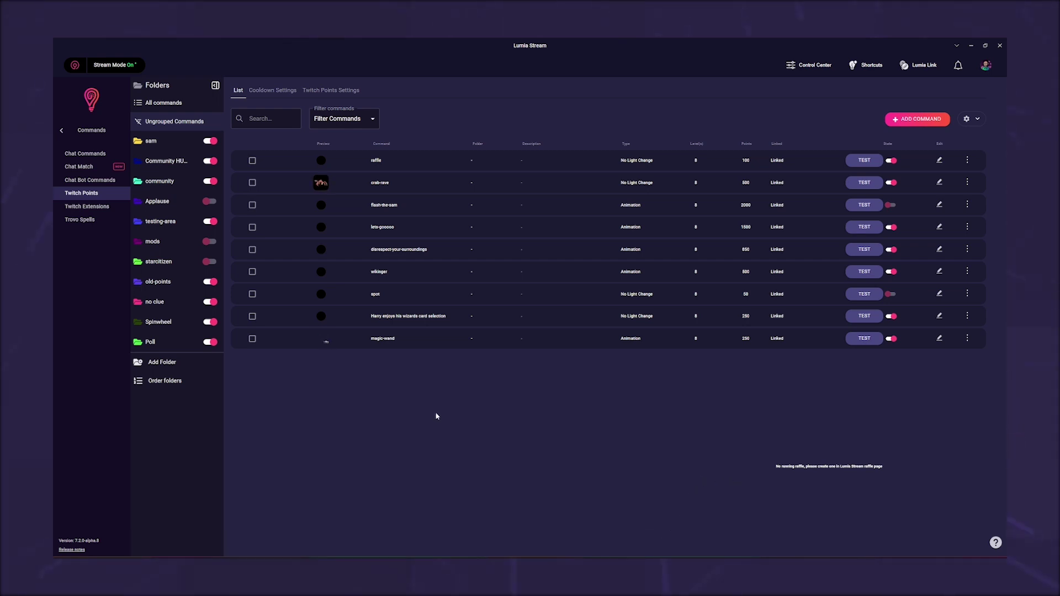
click(62, 132)
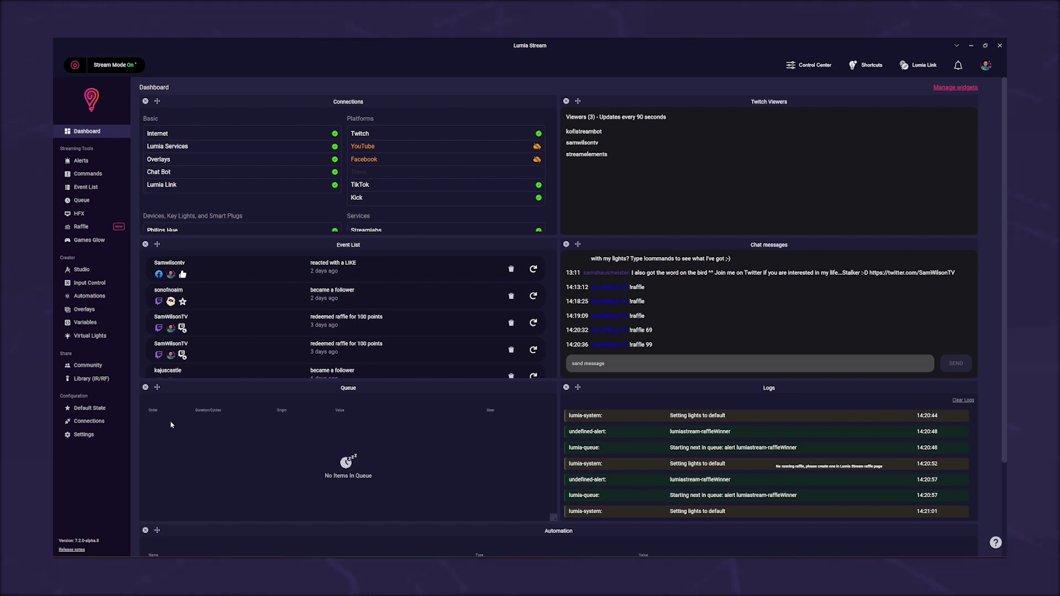
Show the interaction chat messages in the application settings.
click(91, 436)
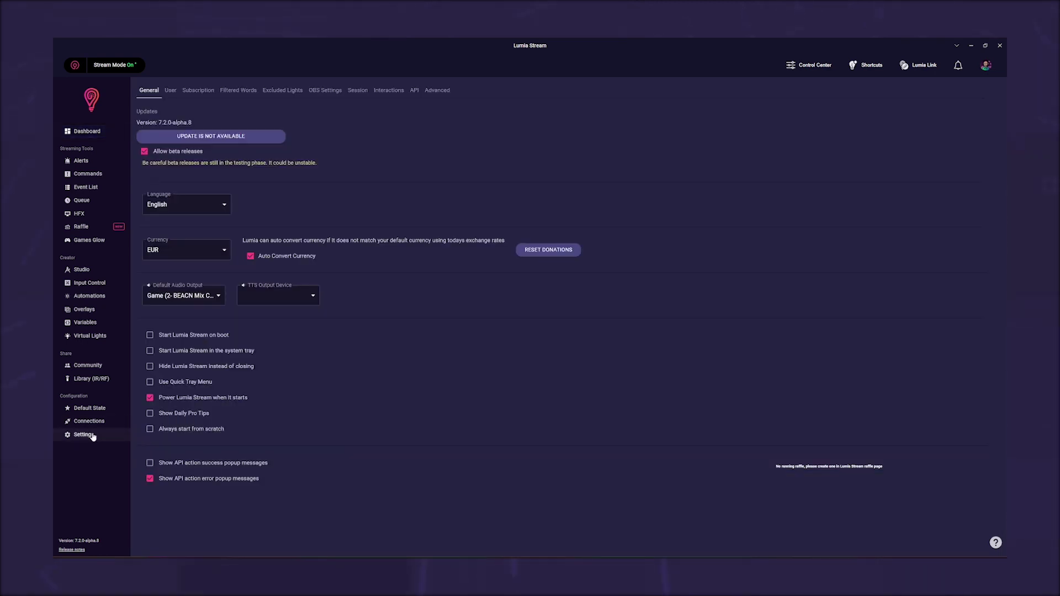
click(387, 93)
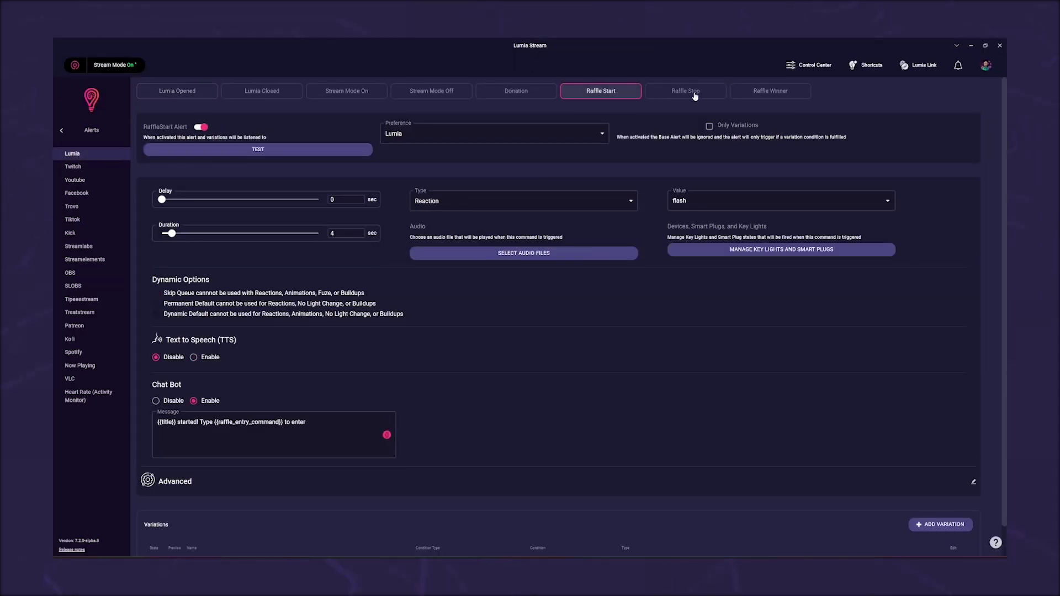
View the Raffle Stop alert settings, then the Raffle Winner alert settings.
click(694, 97)
click(782, 95)
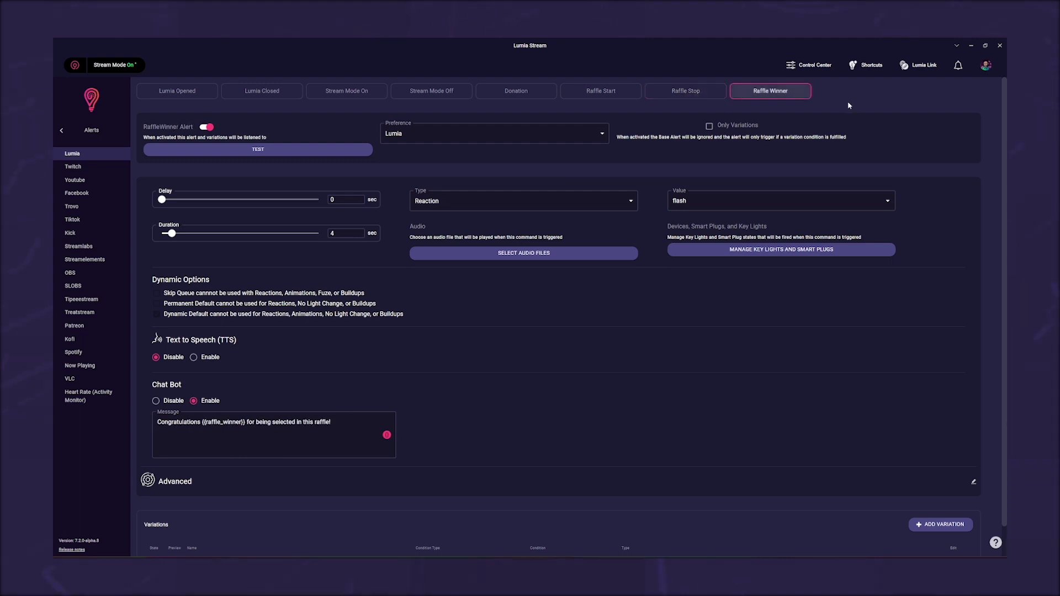